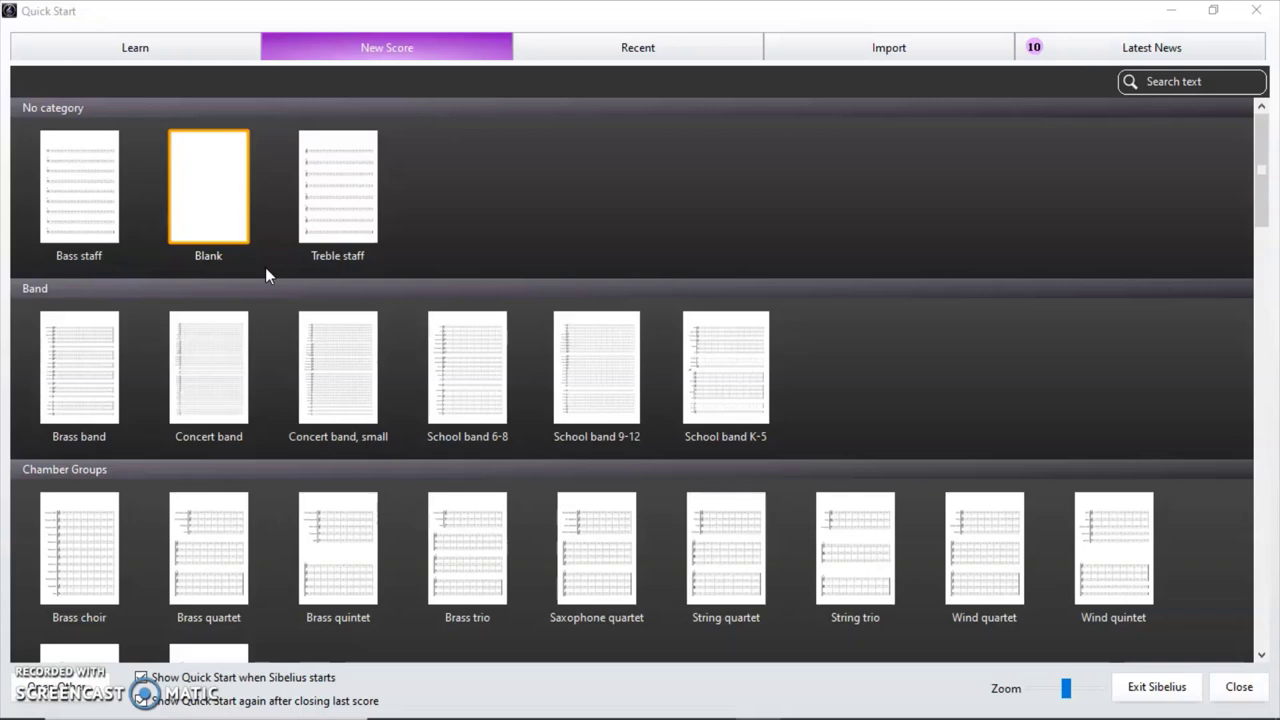
Open the Blank template in Quick Start's New Score gallery
double_click(226, 255)
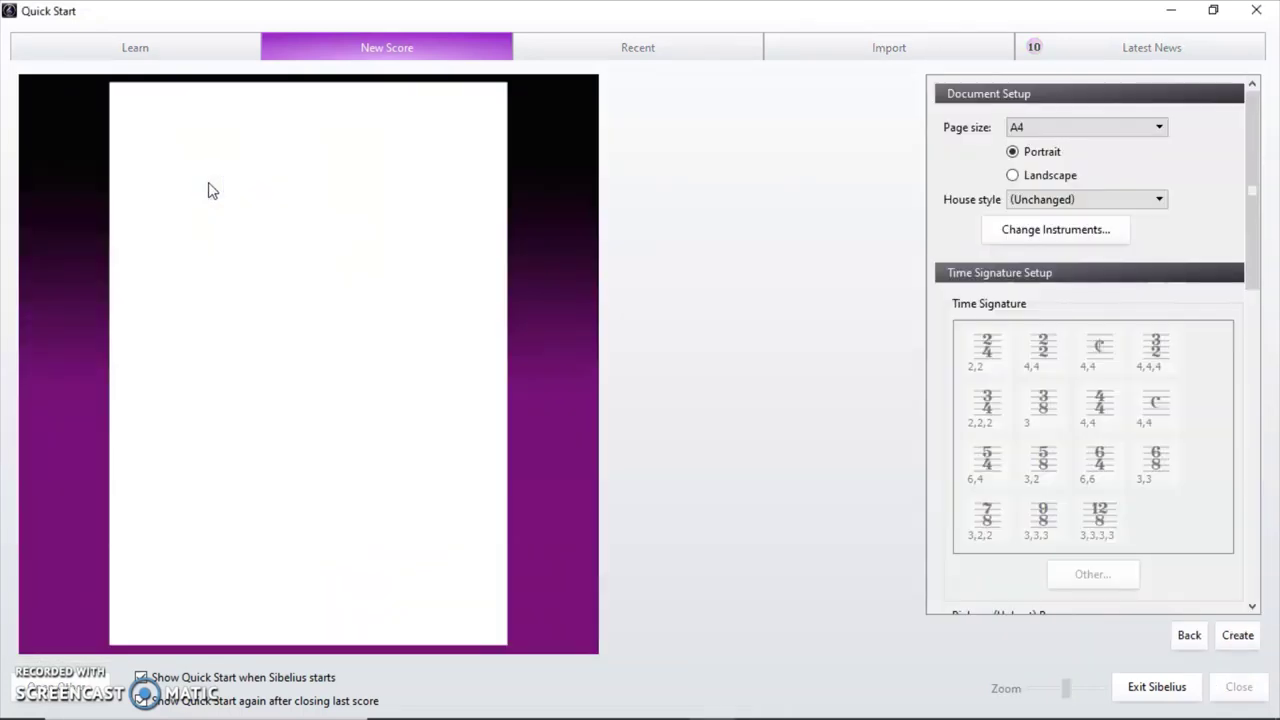
Choose Letter as the page size, keeping portrait orientation
left_click(1100, 128)
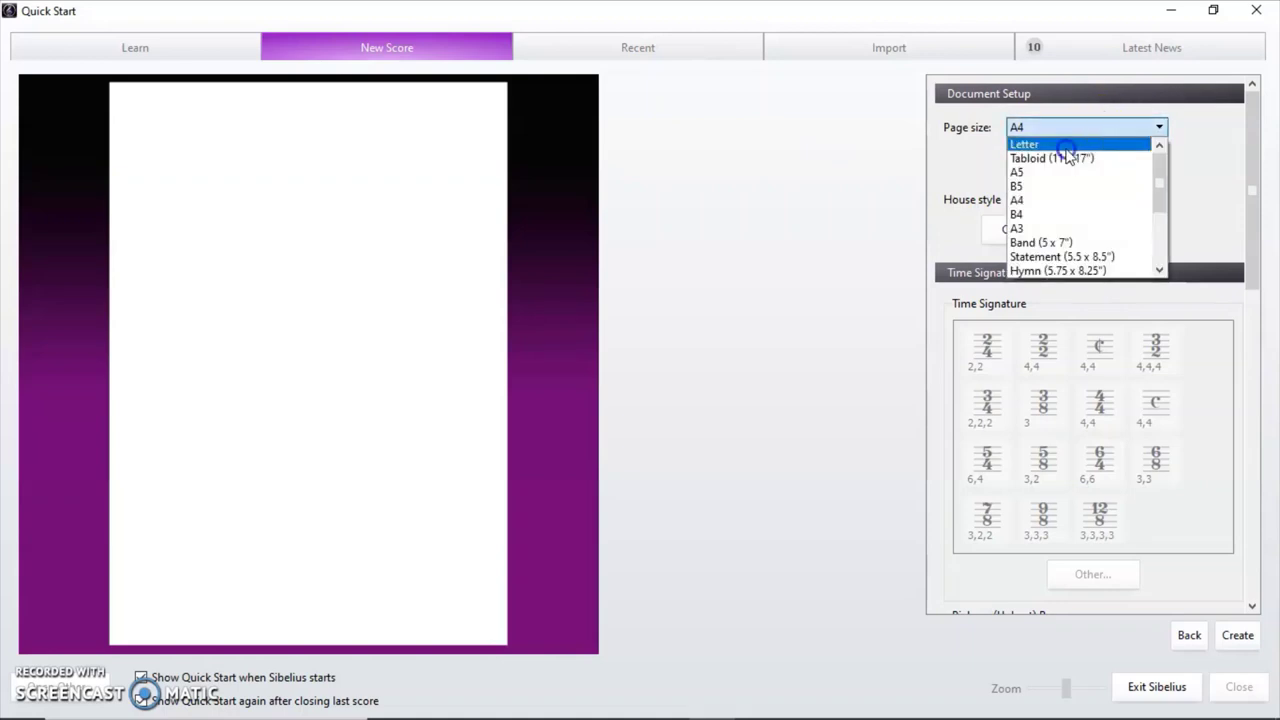
left_click(1068, 150)
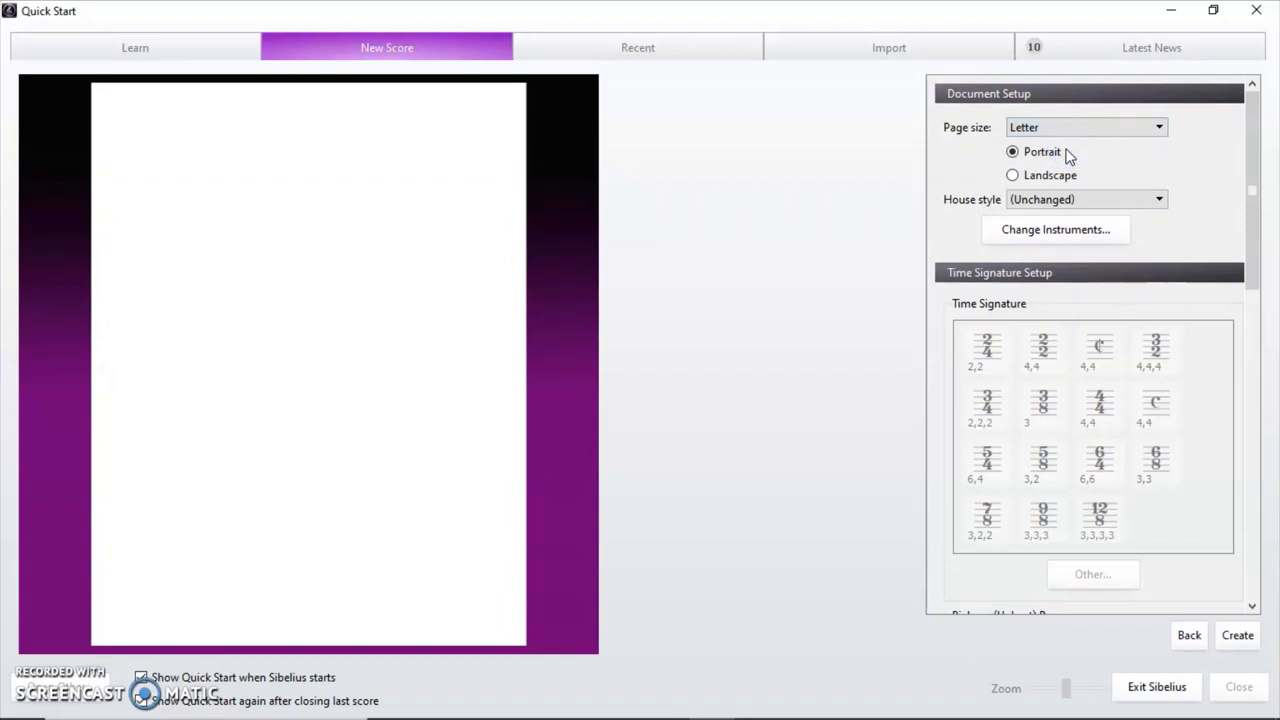
left_click(1076, 132)
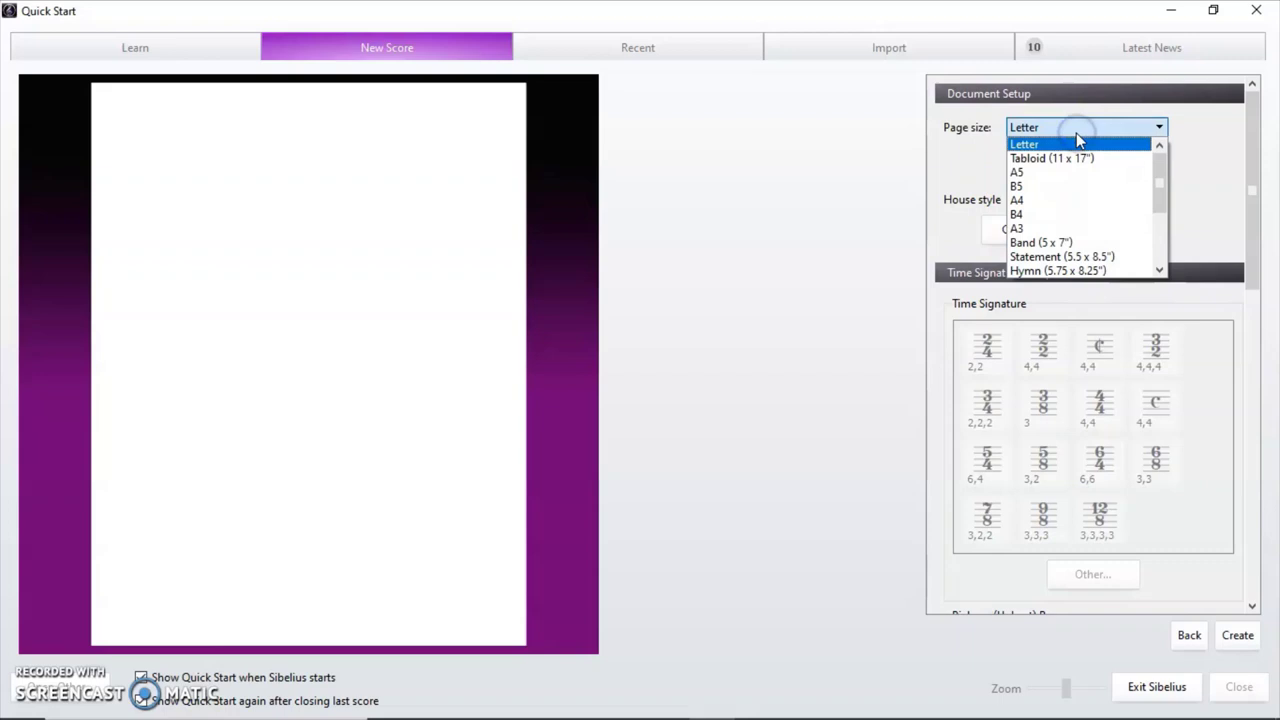
left_click_drag(1164, 192, 1166, 160)
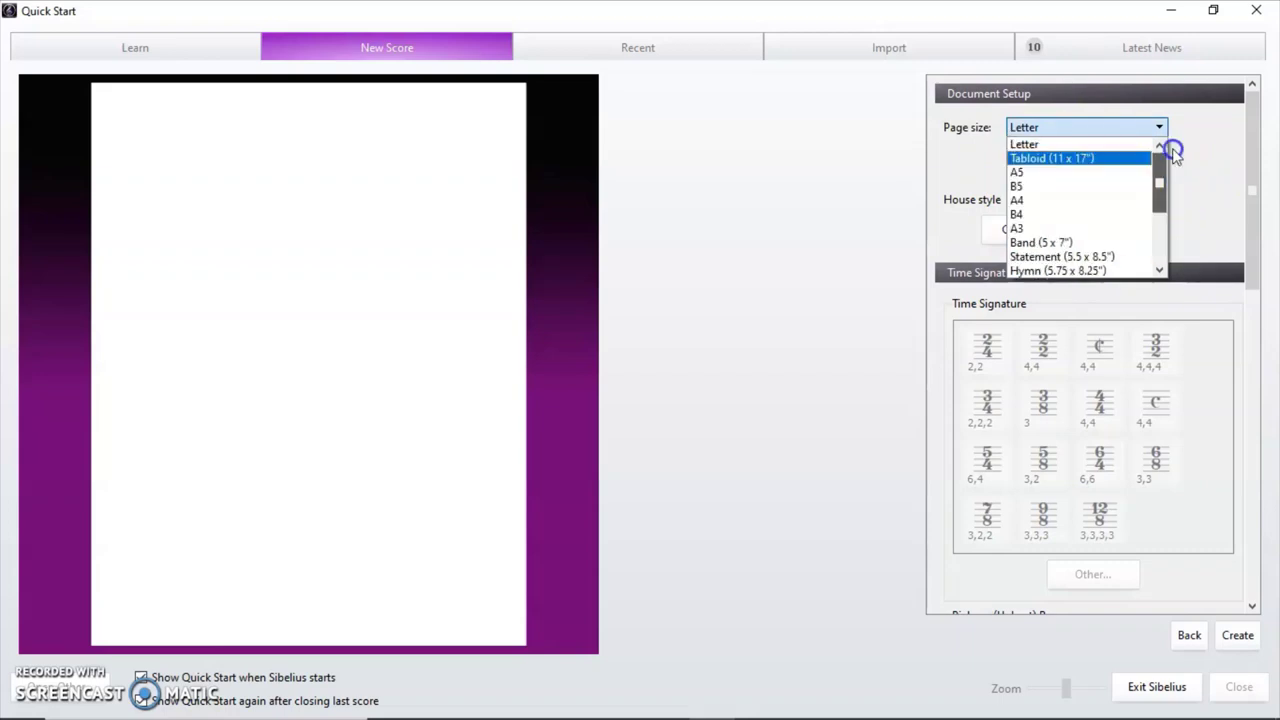
left_click(1110, 127)
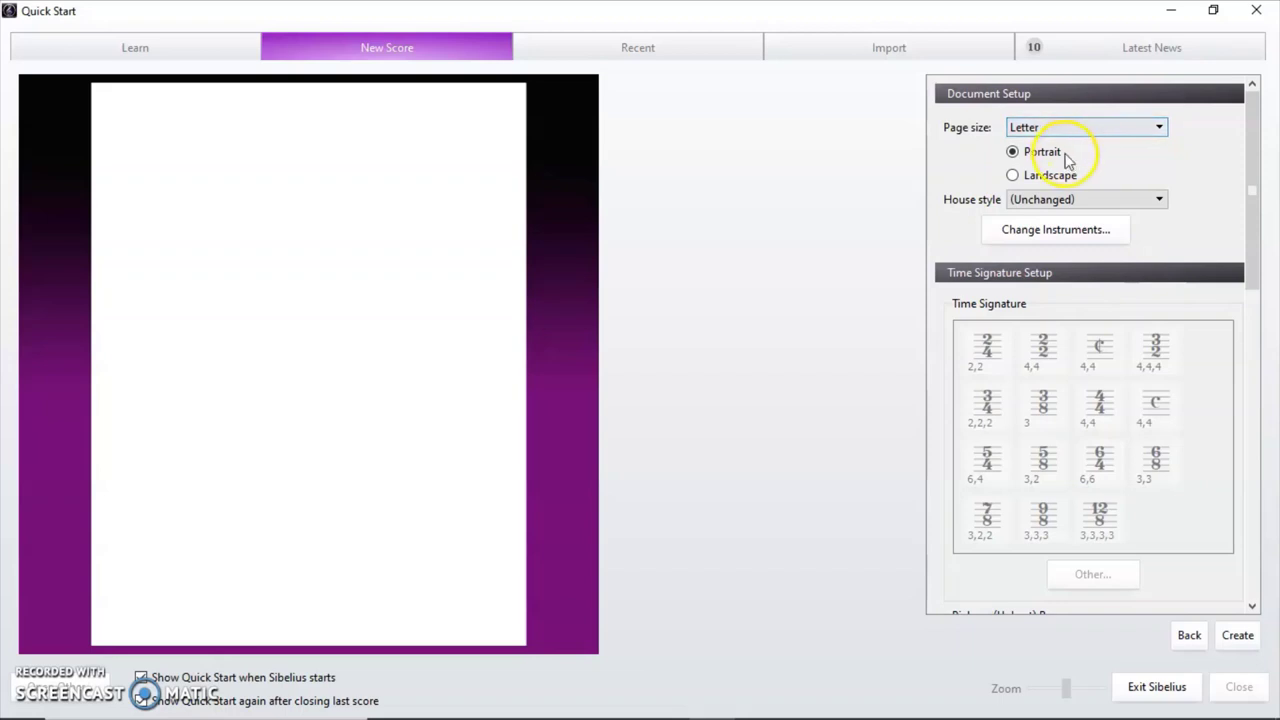
Add three Steel Drums and three Steel Drums [bass clef, treble transp.] staves, then confirm
left_click(1035, 236)
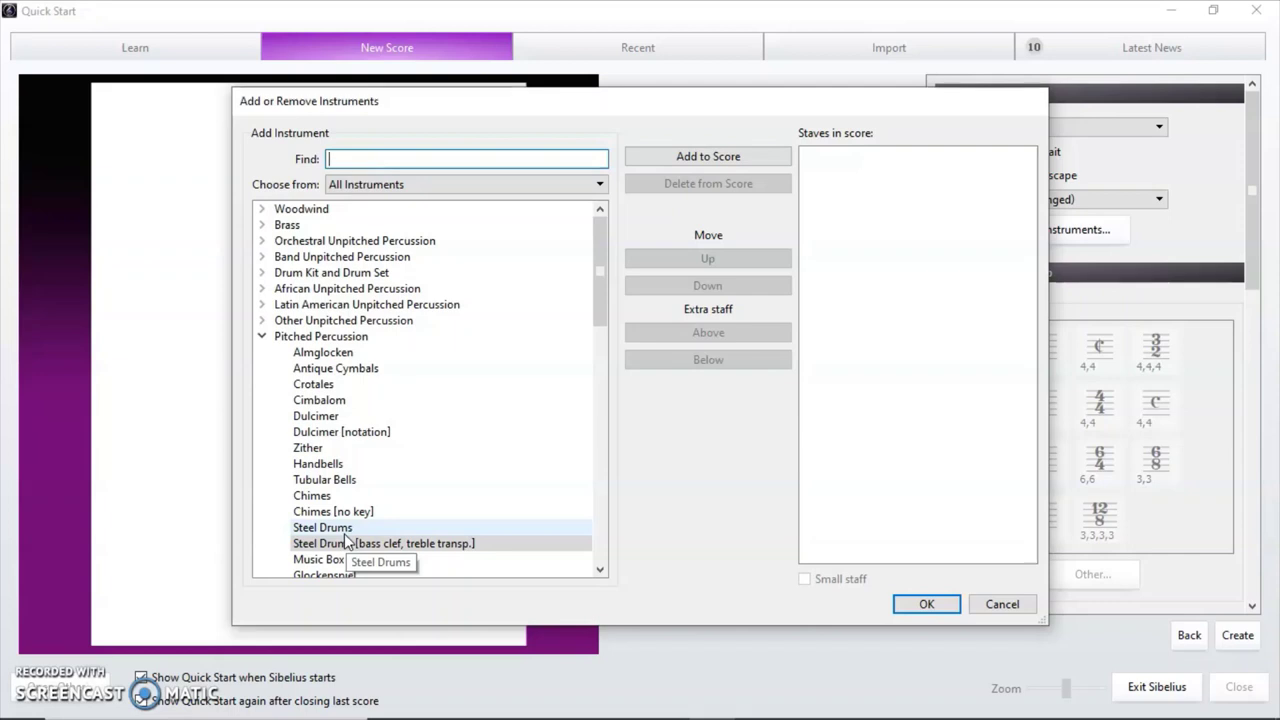
left_click(343, 544)
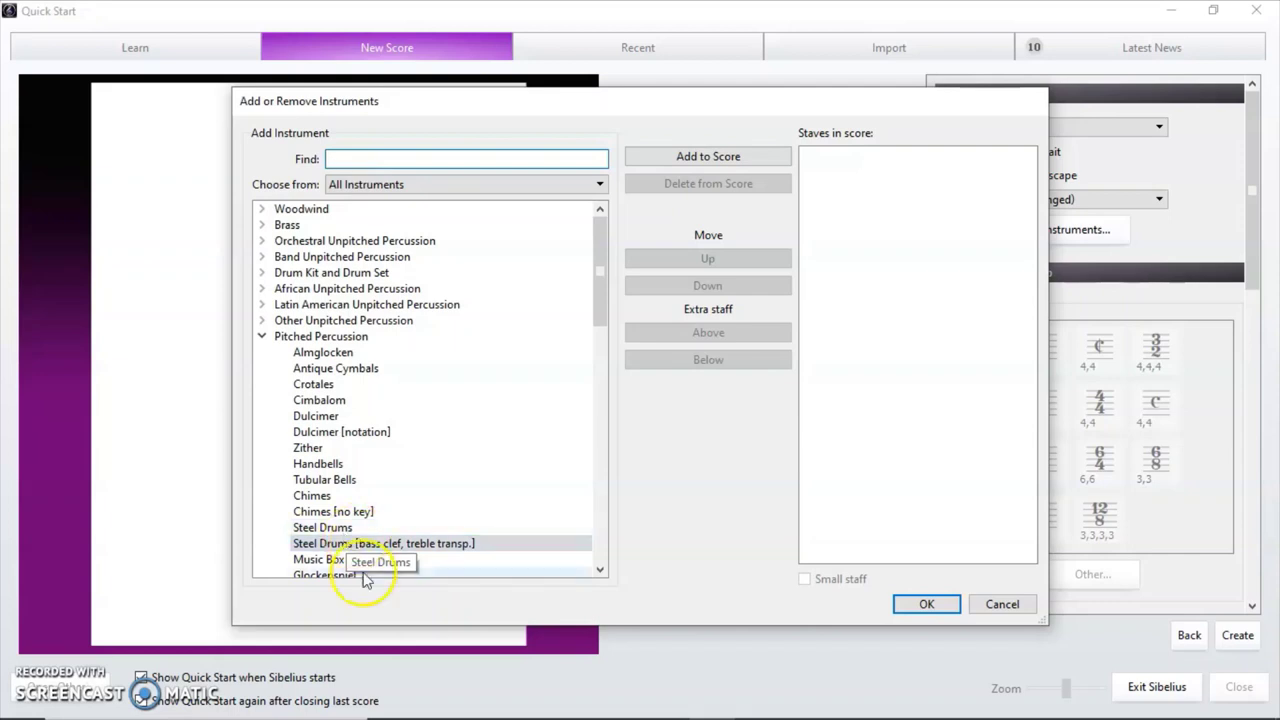
left_click(323, 529)
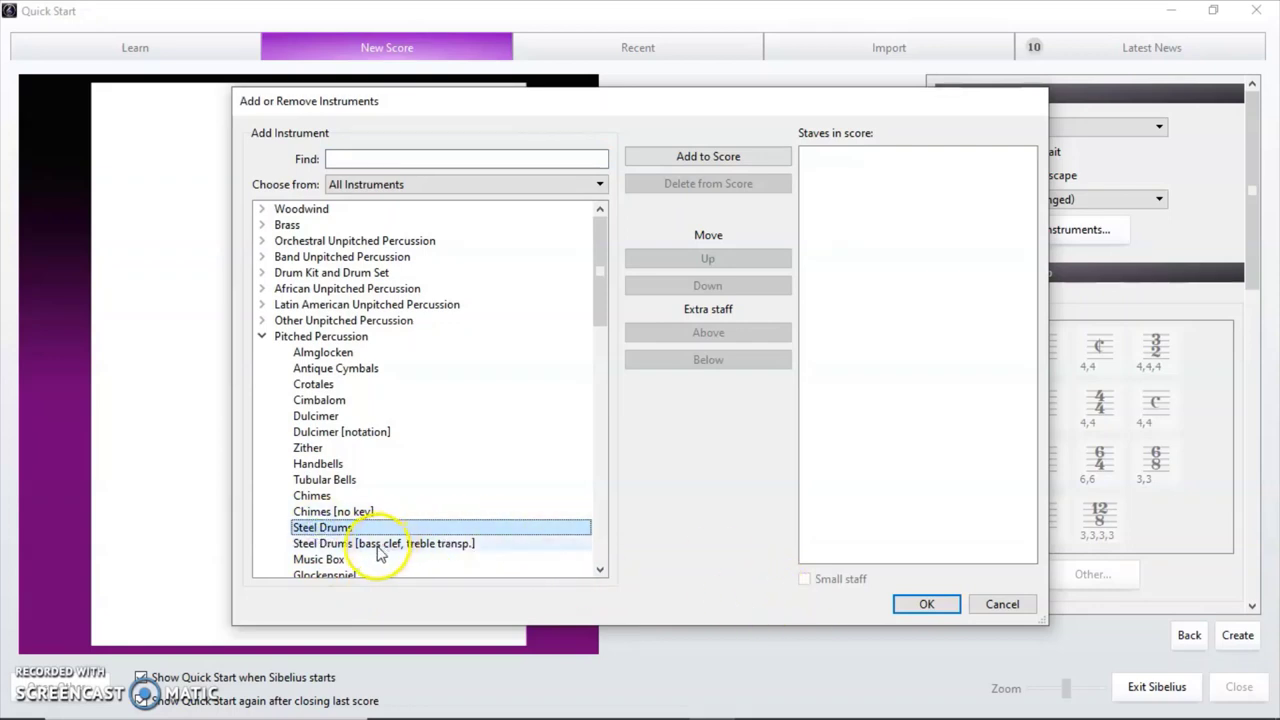
key("Return")
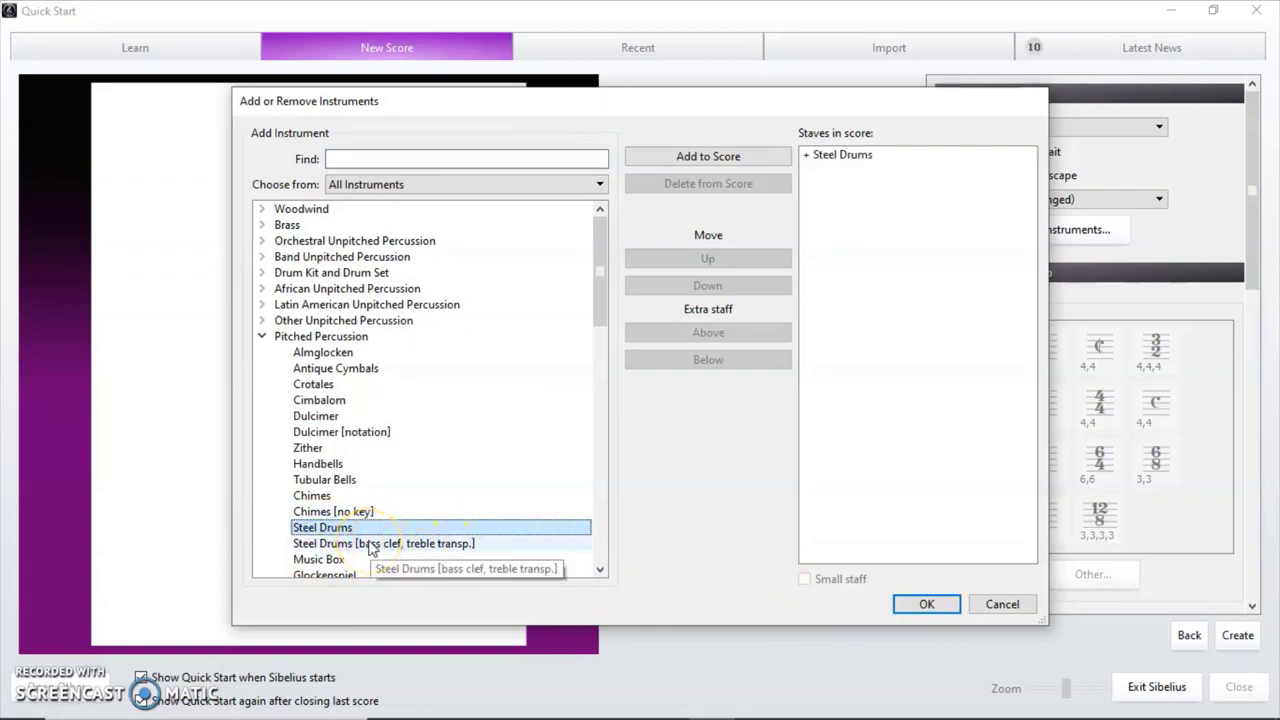
key("Return")
key("Return")
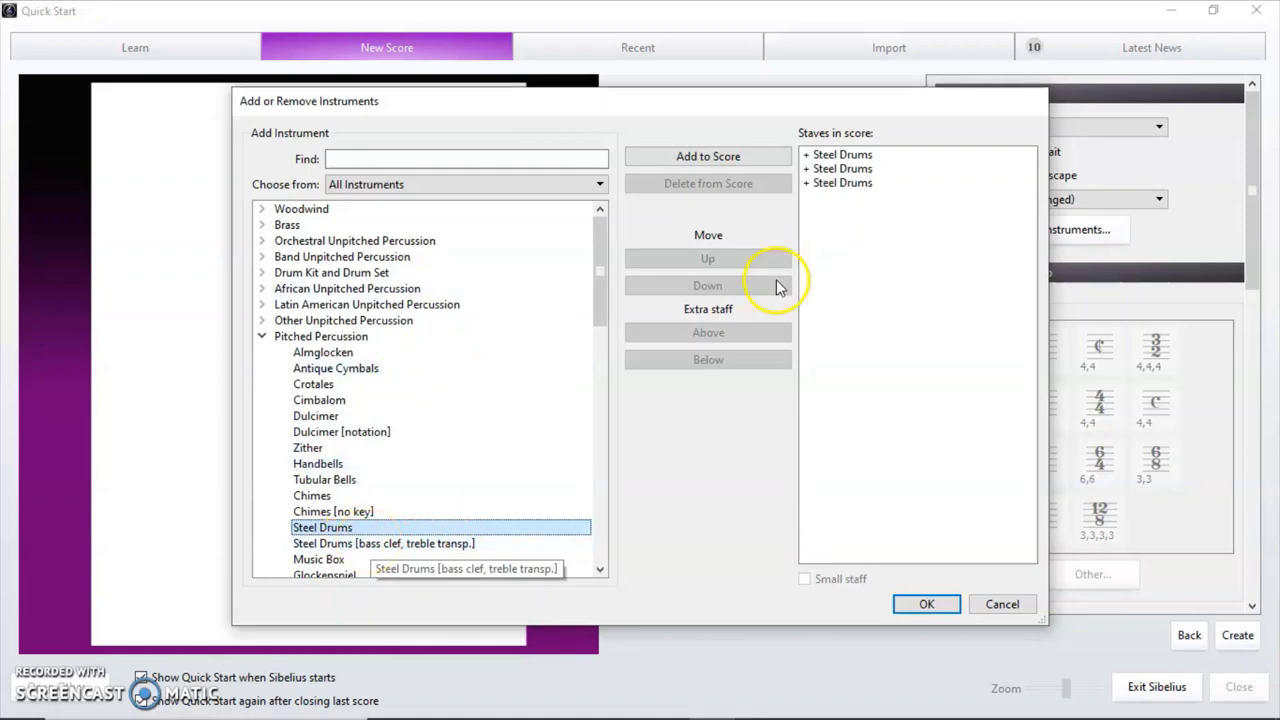
left_click(337, 543)
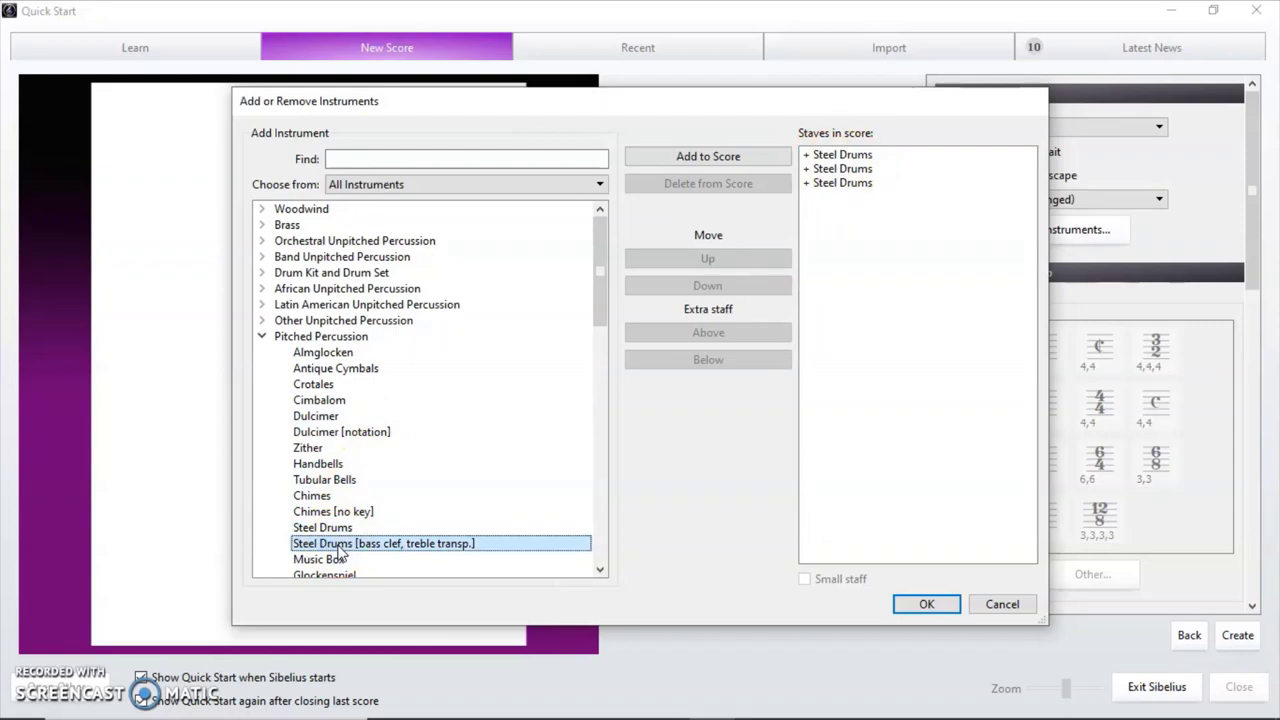
double_click(339, 546)
double_click(339, 546)
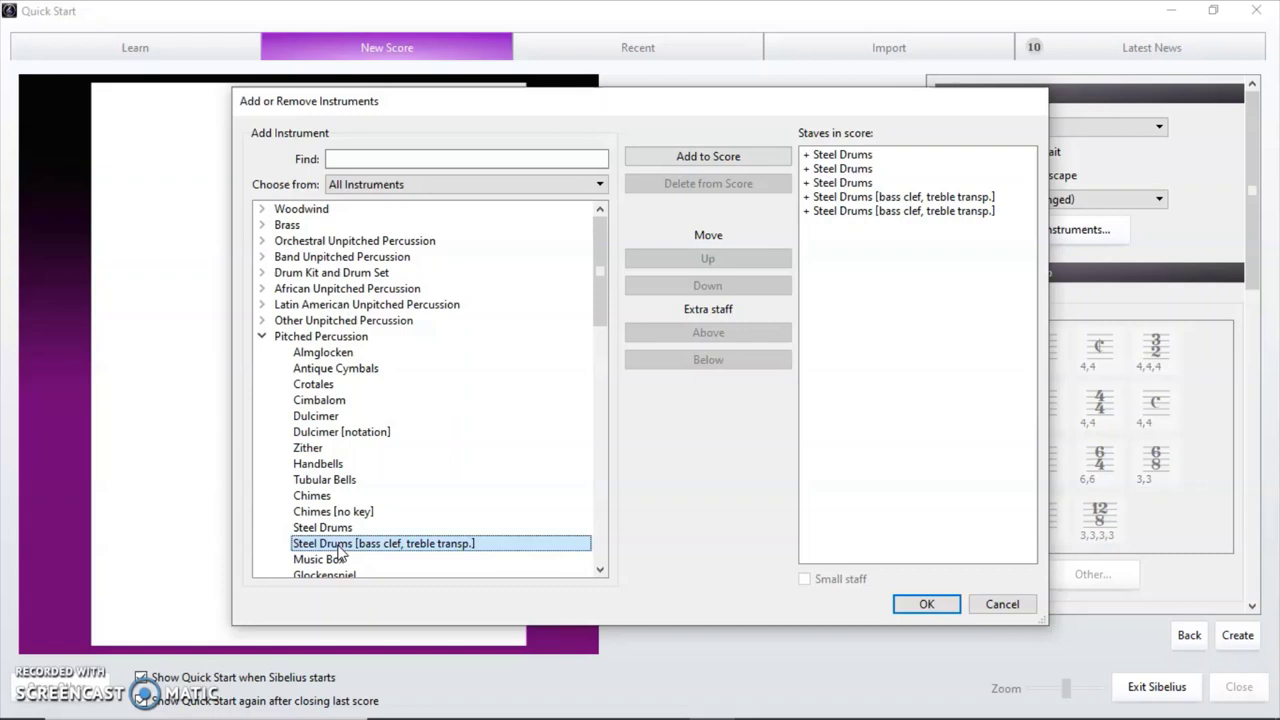
double_click(339, 546)
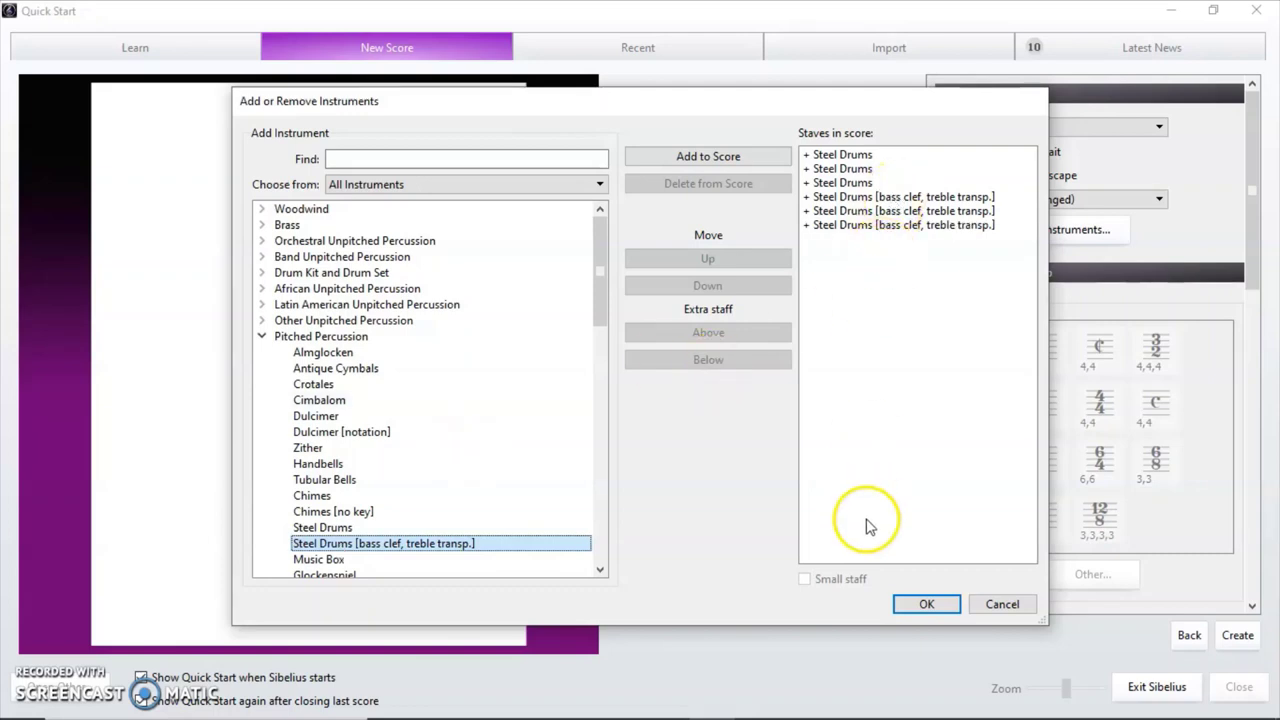
left_click(926, 604)
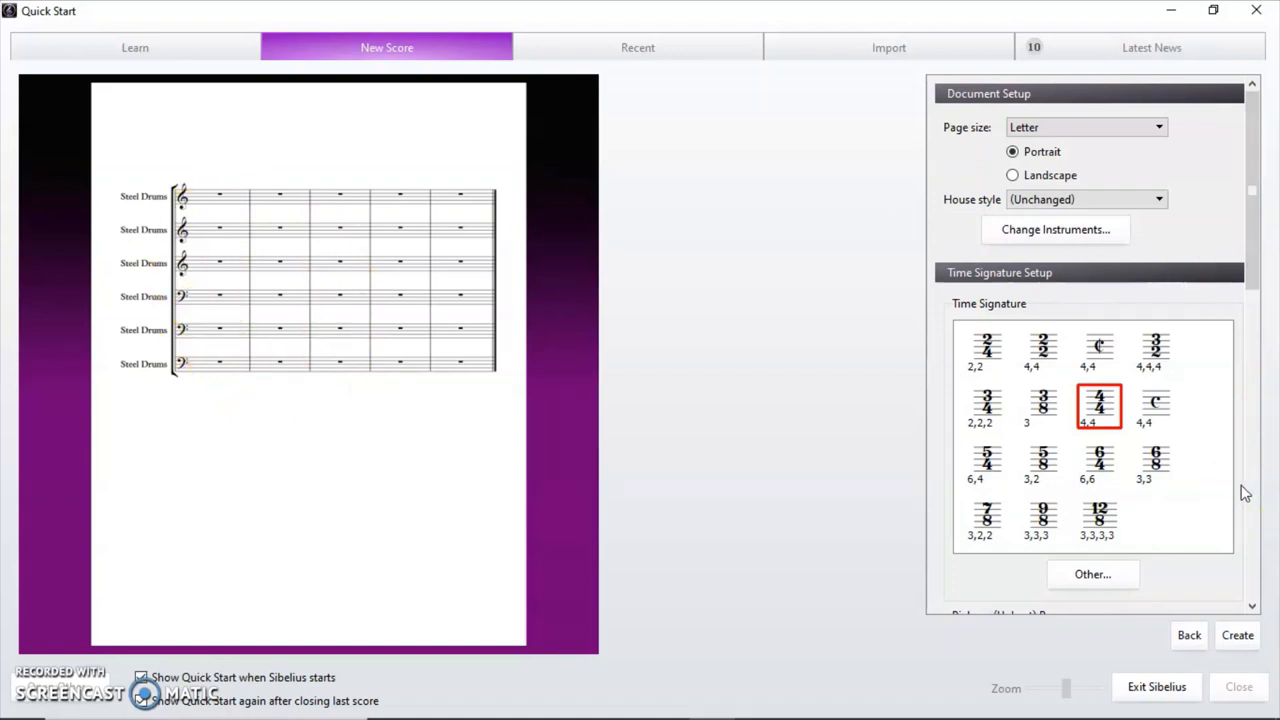
left_click(1097, 425)
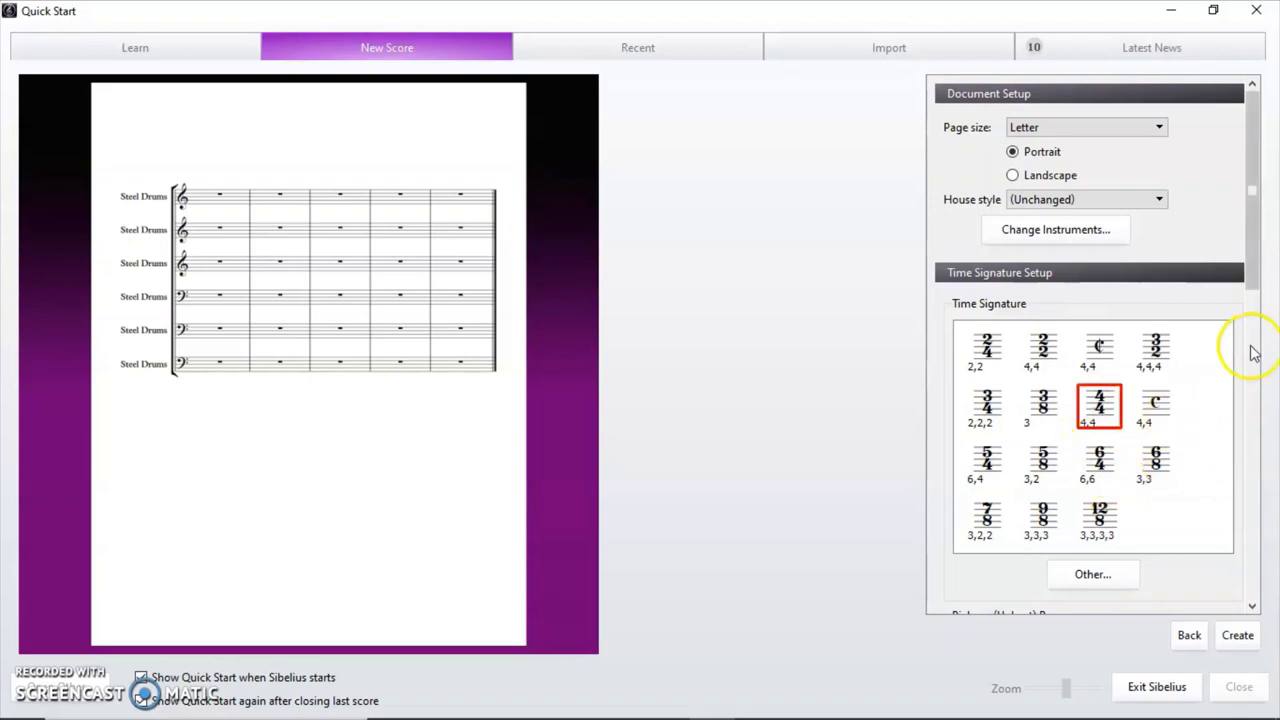
left_click_drag(1250, 270, 1248, 410)
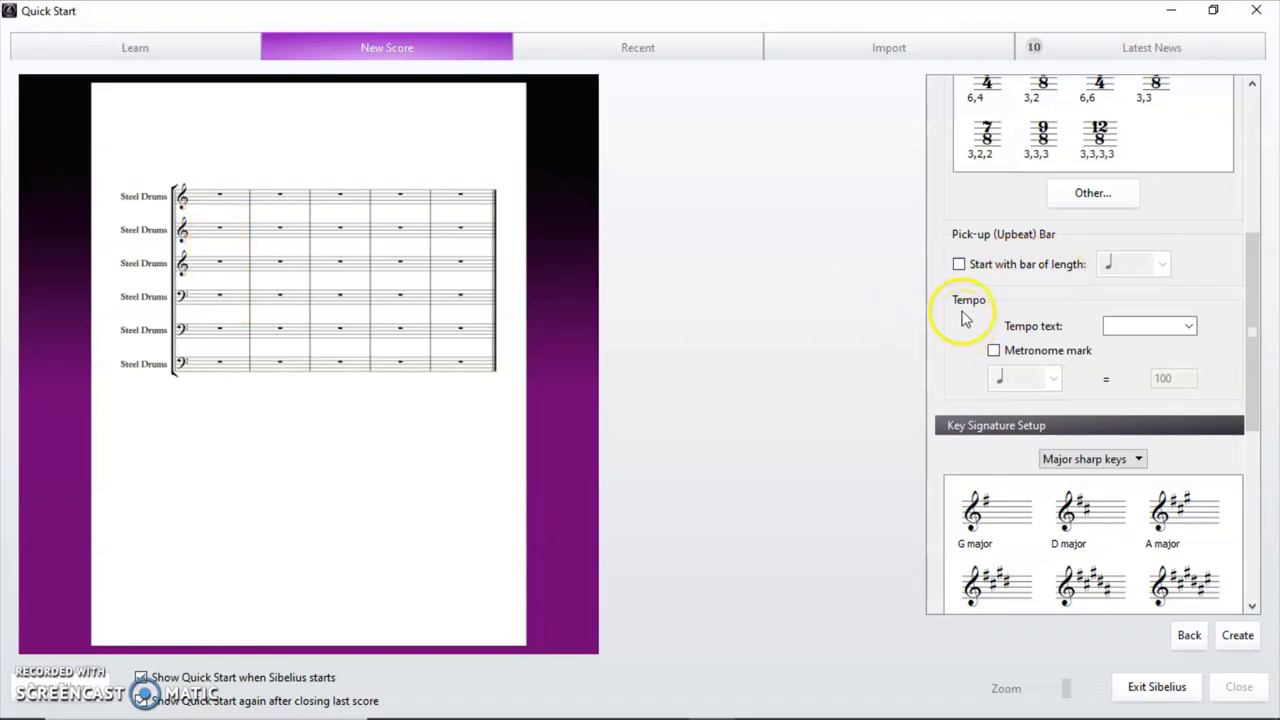
left_click(958, 265)
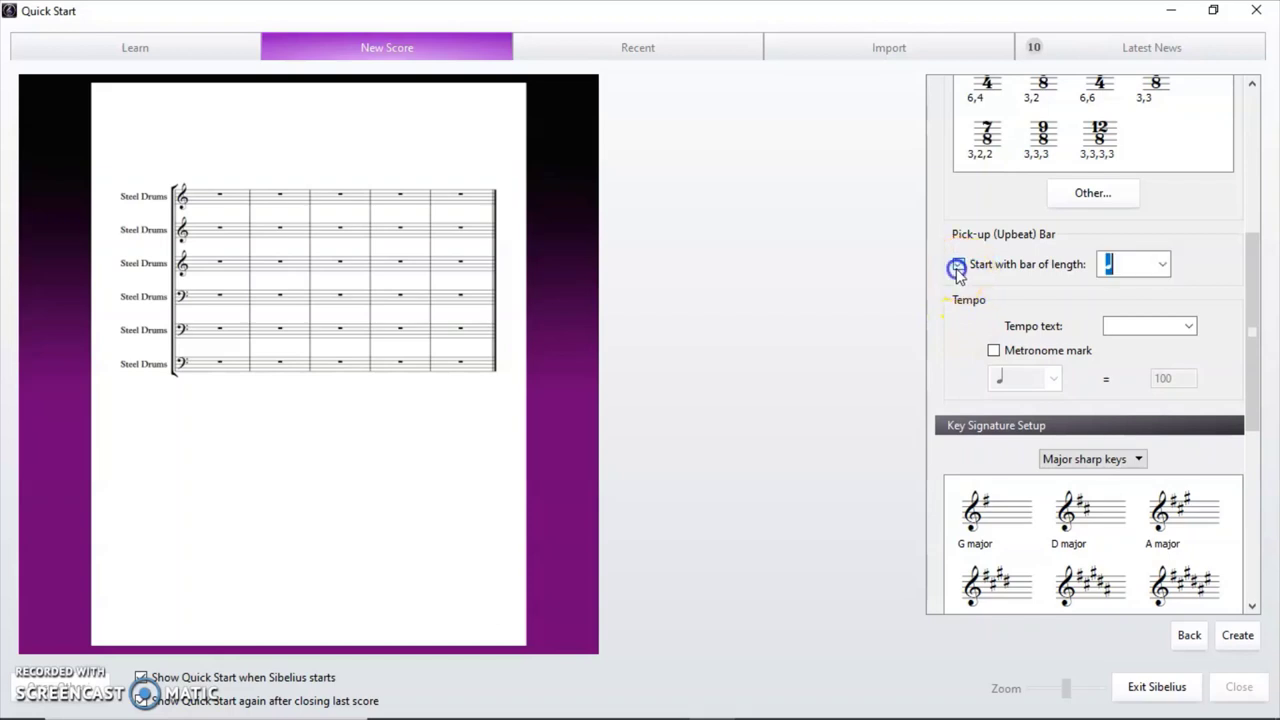
left_click(1163, 266)
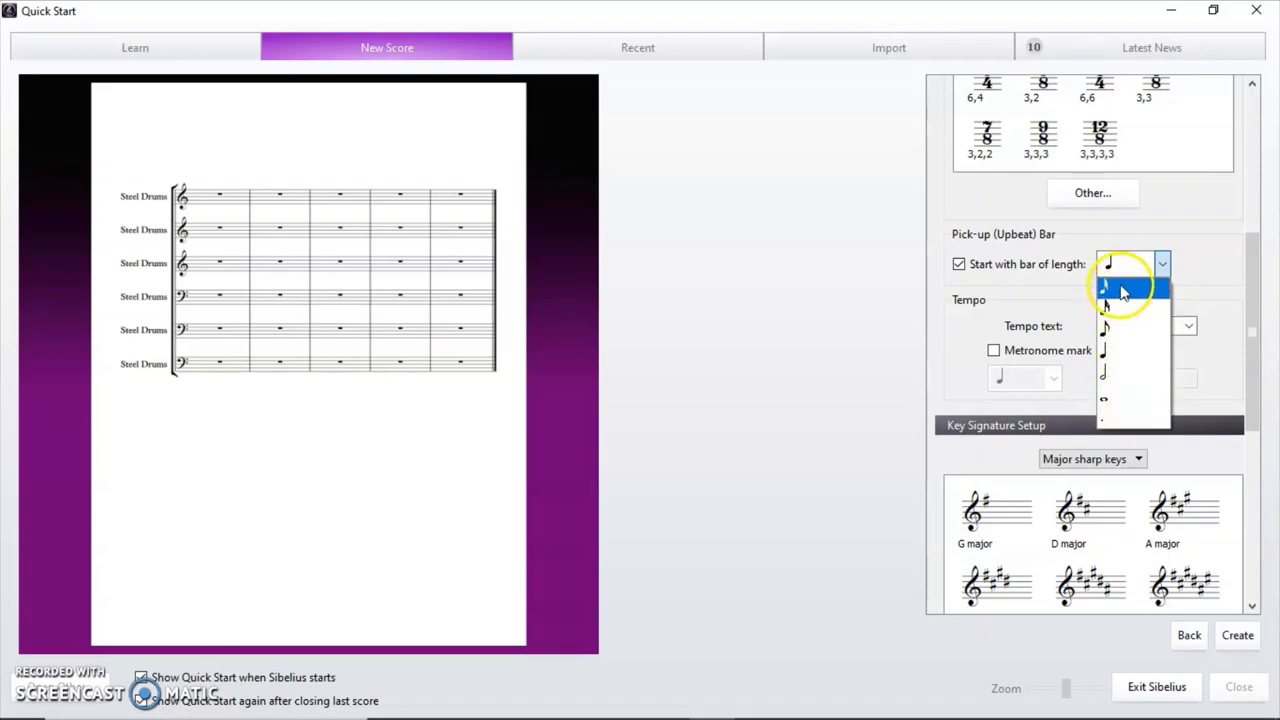
left_click(1178, 248)
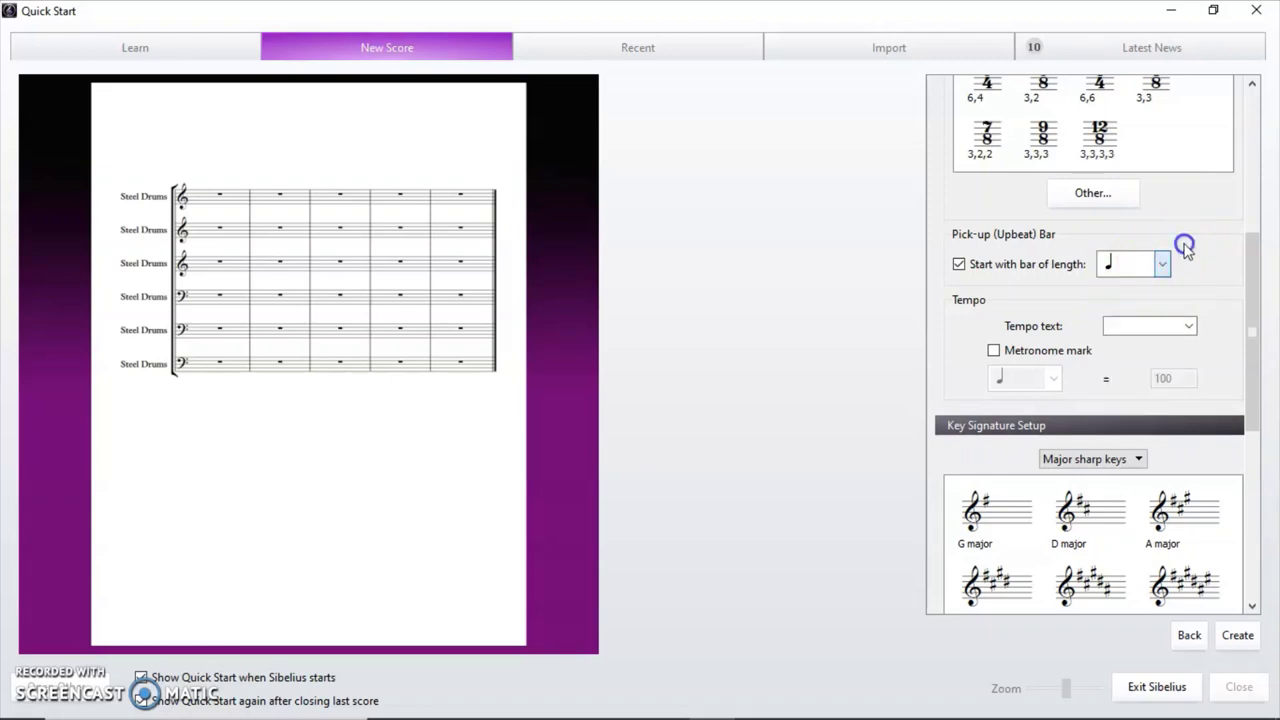
left_click(962, 265)
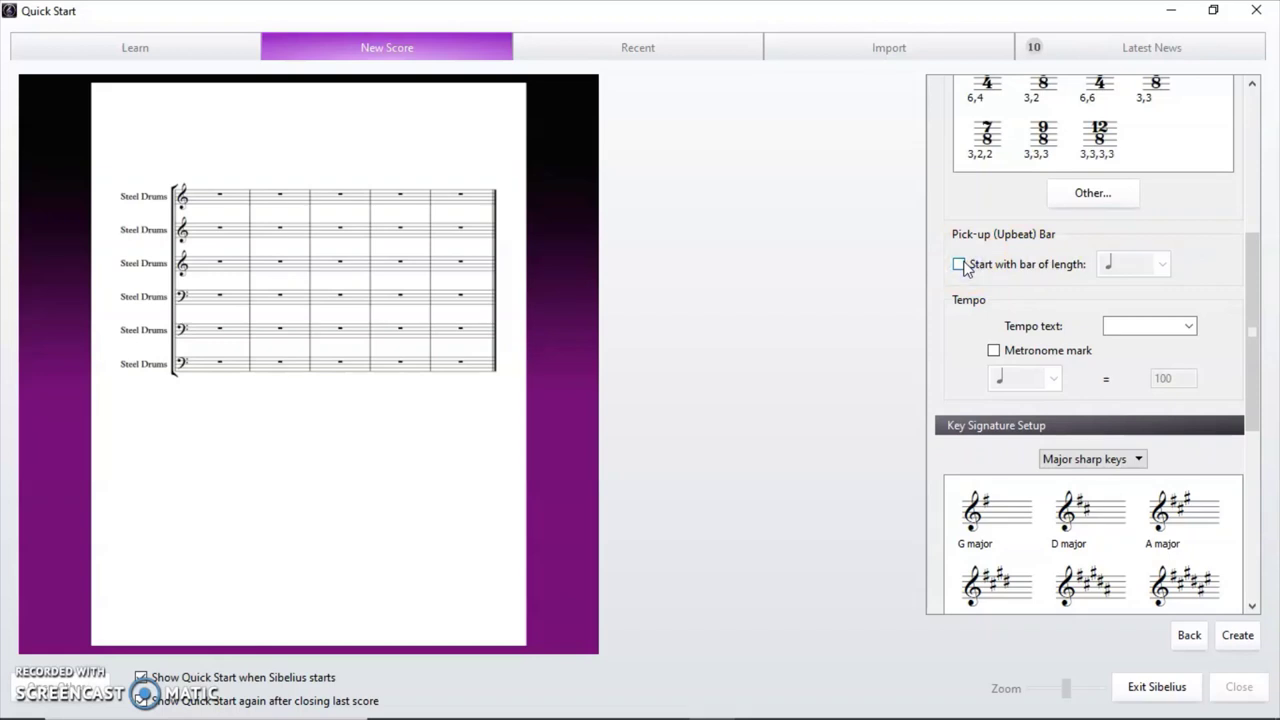
left_click_drag(990, 351, 938, 376)
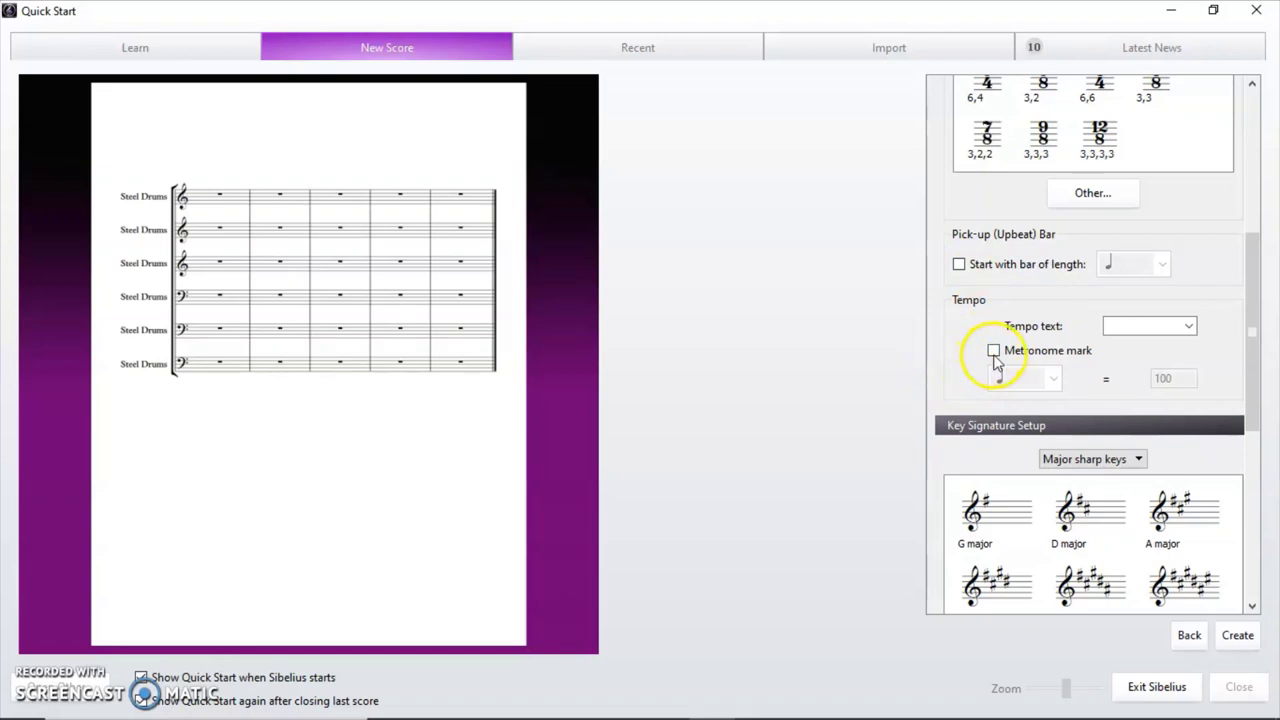
Leave the tempo text empty and add a crotchet = 110 metronome mark
left_click(1189, 327)
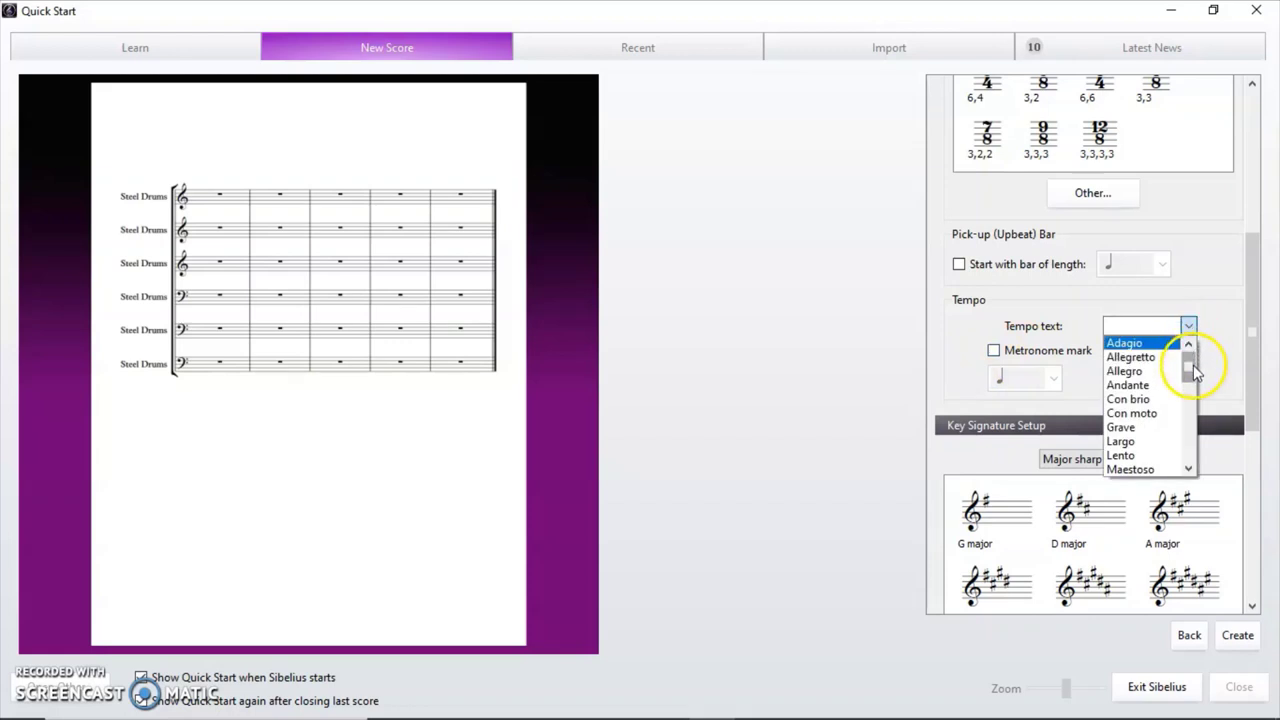
left_click_drag(1189, 370, 1207, 345)
left_click(1208, 330)
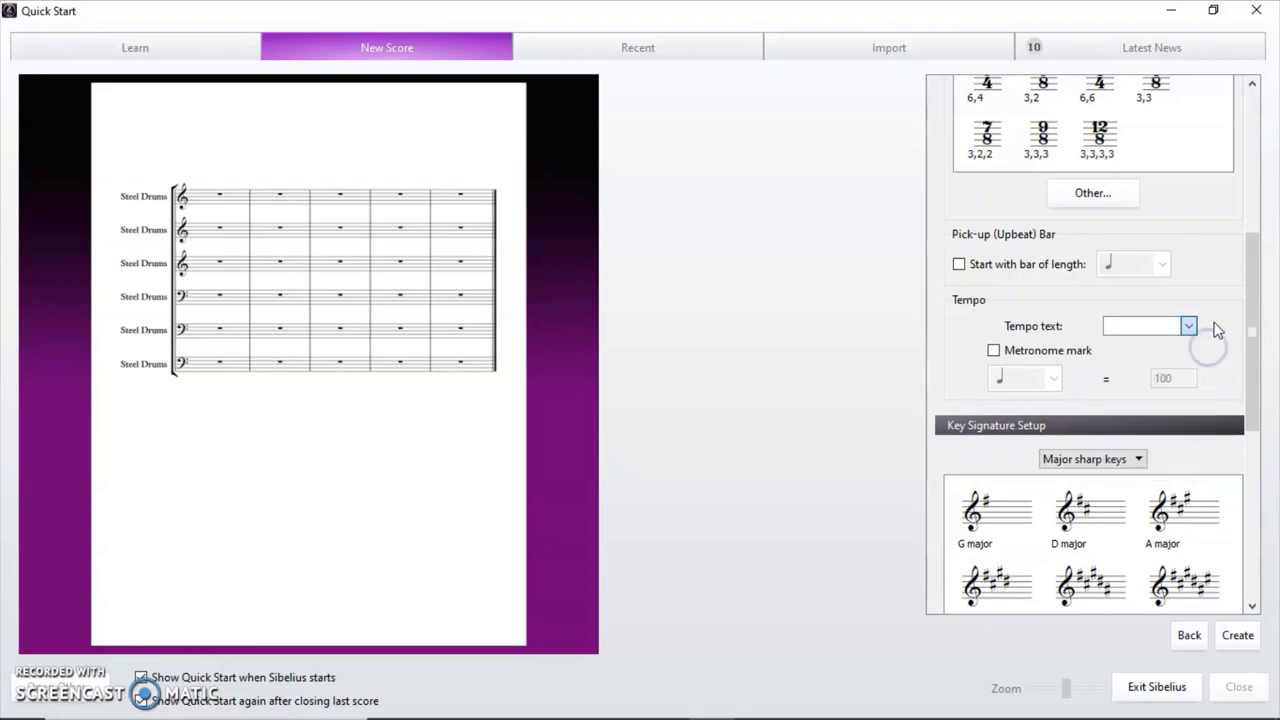
left_click(994, 352)
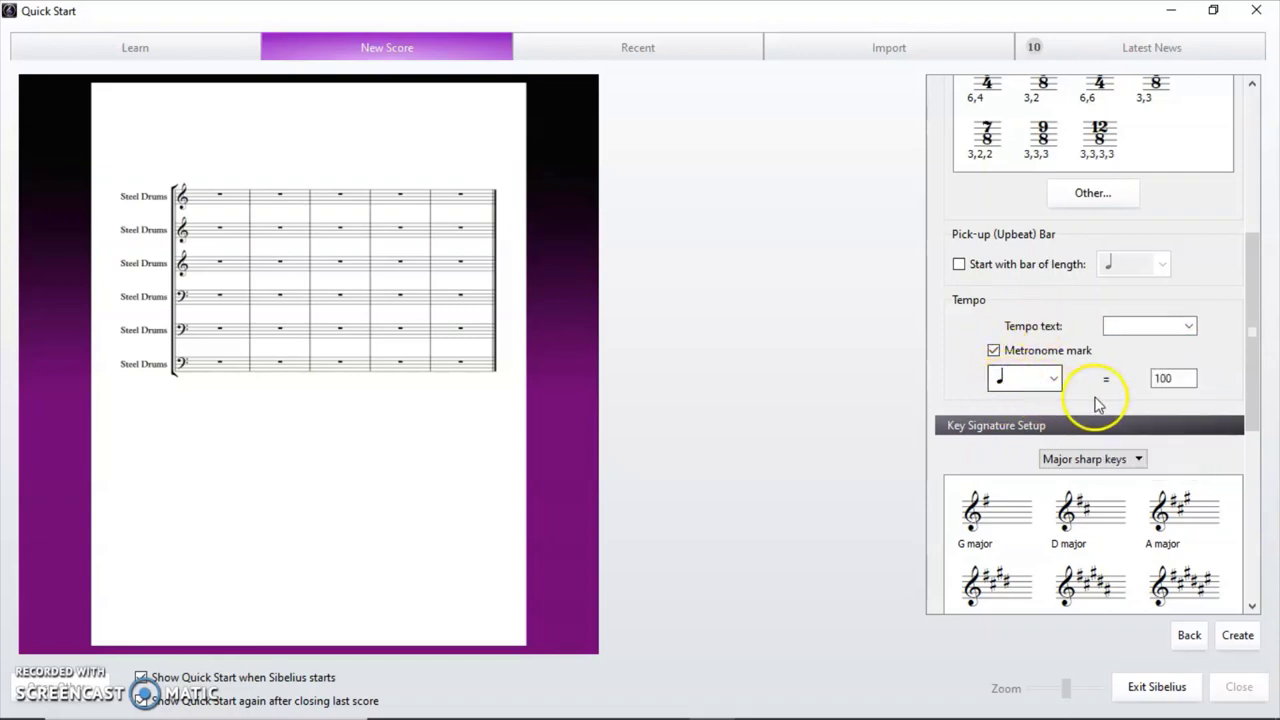
left_click(1187, 382)
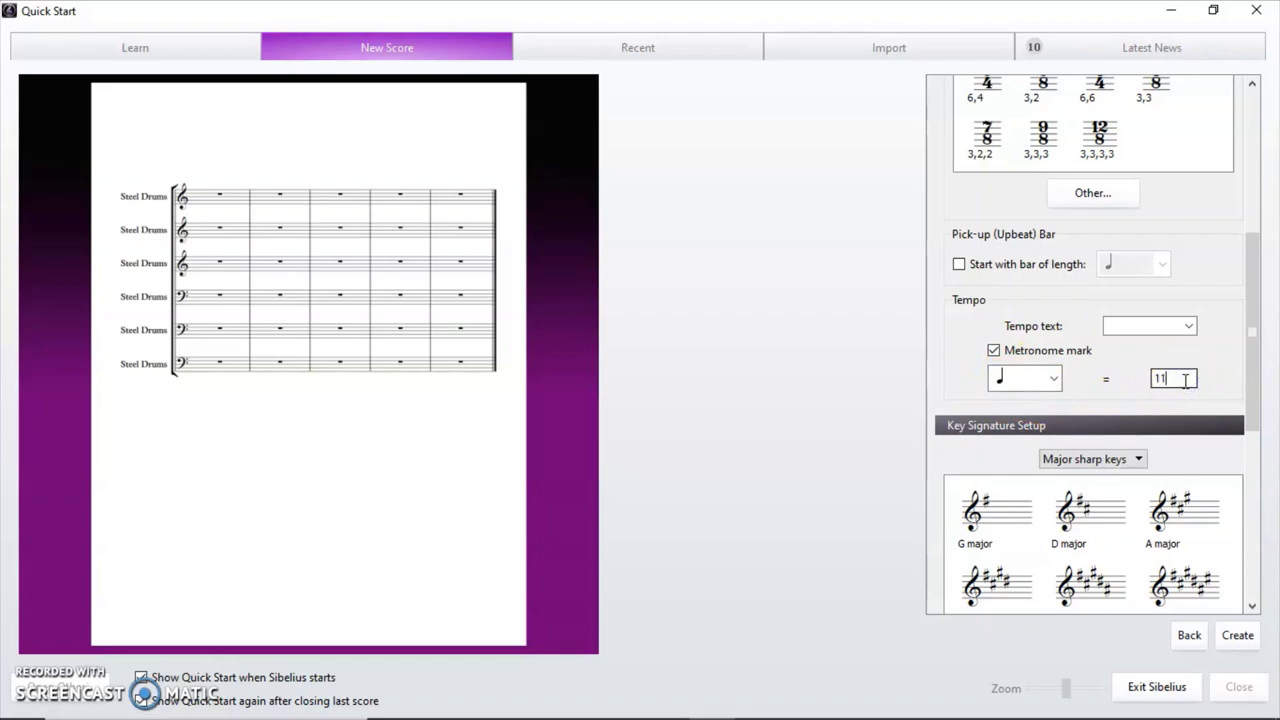
left_click(1206, 376)
left_click(988, 373)
scroll(962, 392, "down", 2)
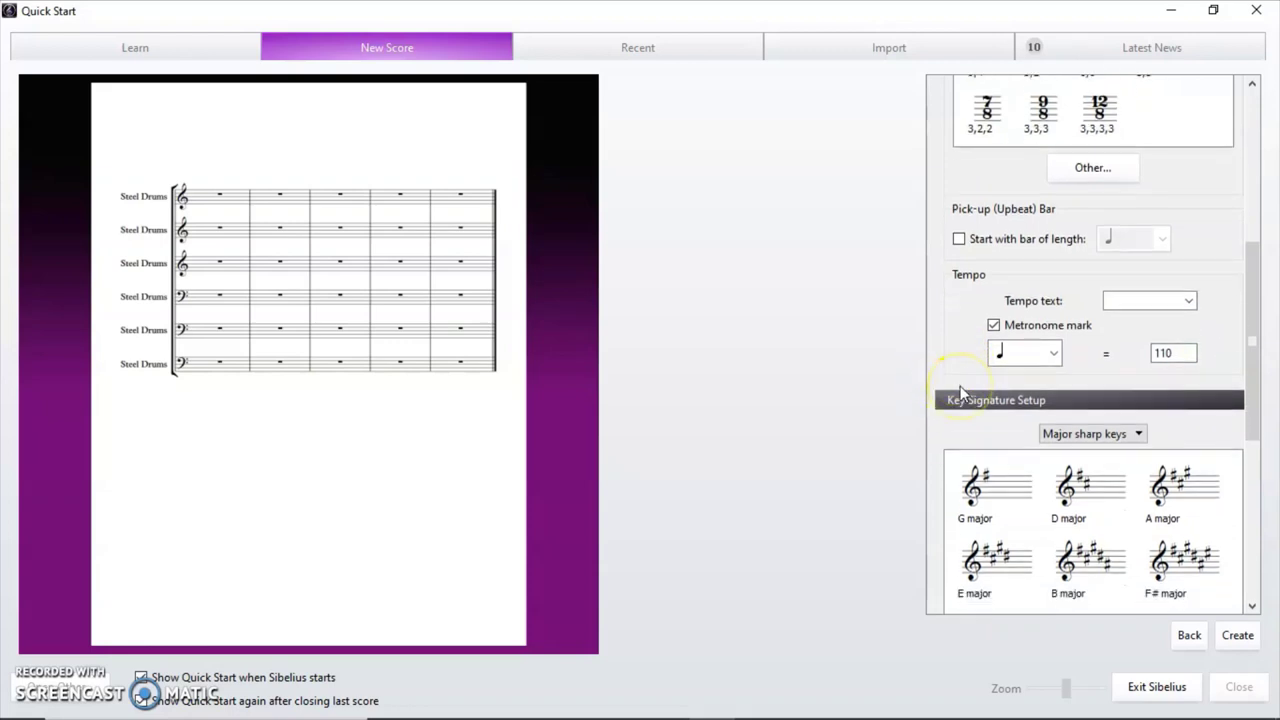
Pick C major, with no sharps or flats, as the key signature
scroll(966, 389, "down", 1)
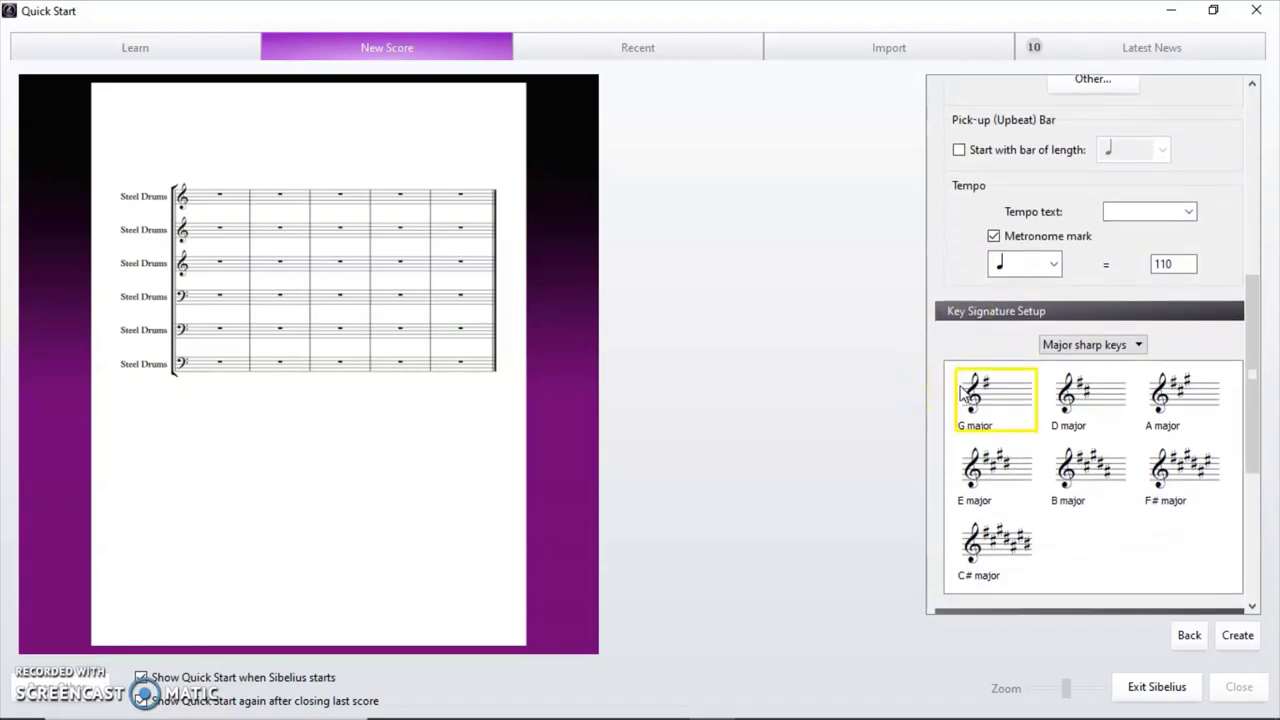
left_click(1255, 335)
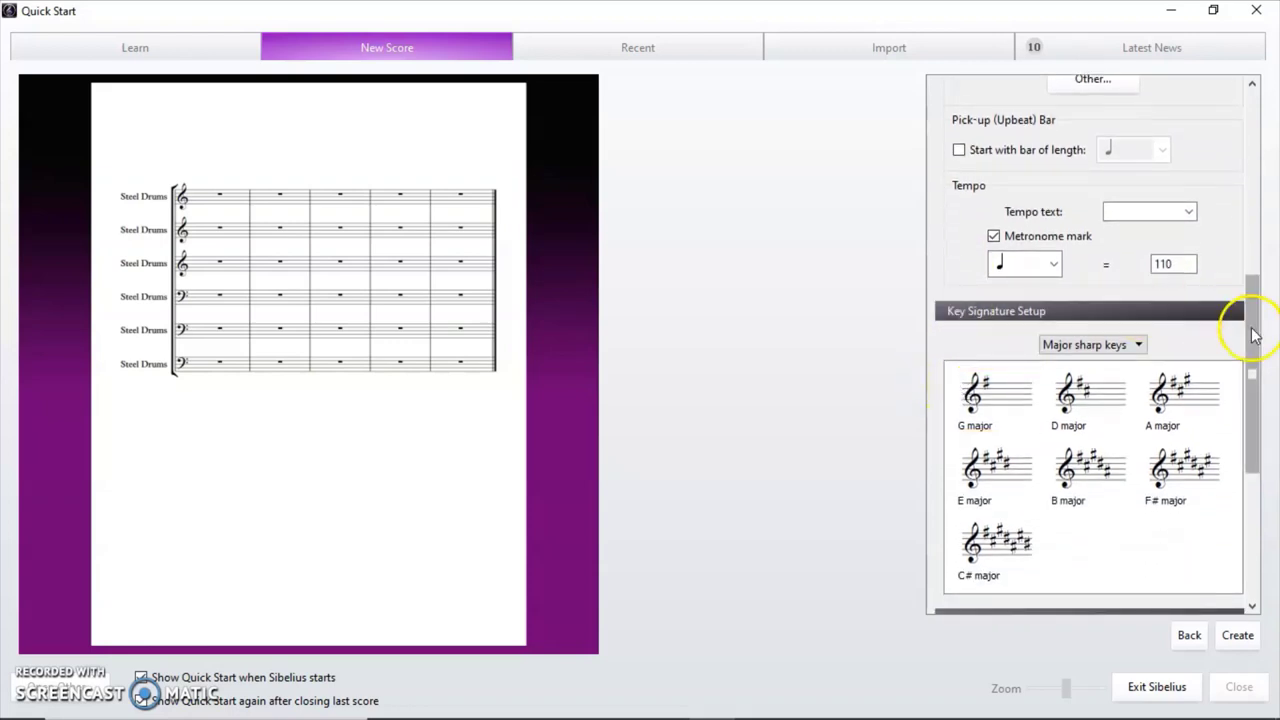
left_click(1253, 399)
mouse_move(1253, 399)
left_mouse_down()
mouse_move(1251, 420)
mouse_move(1251, 400)
left_mouse_up()
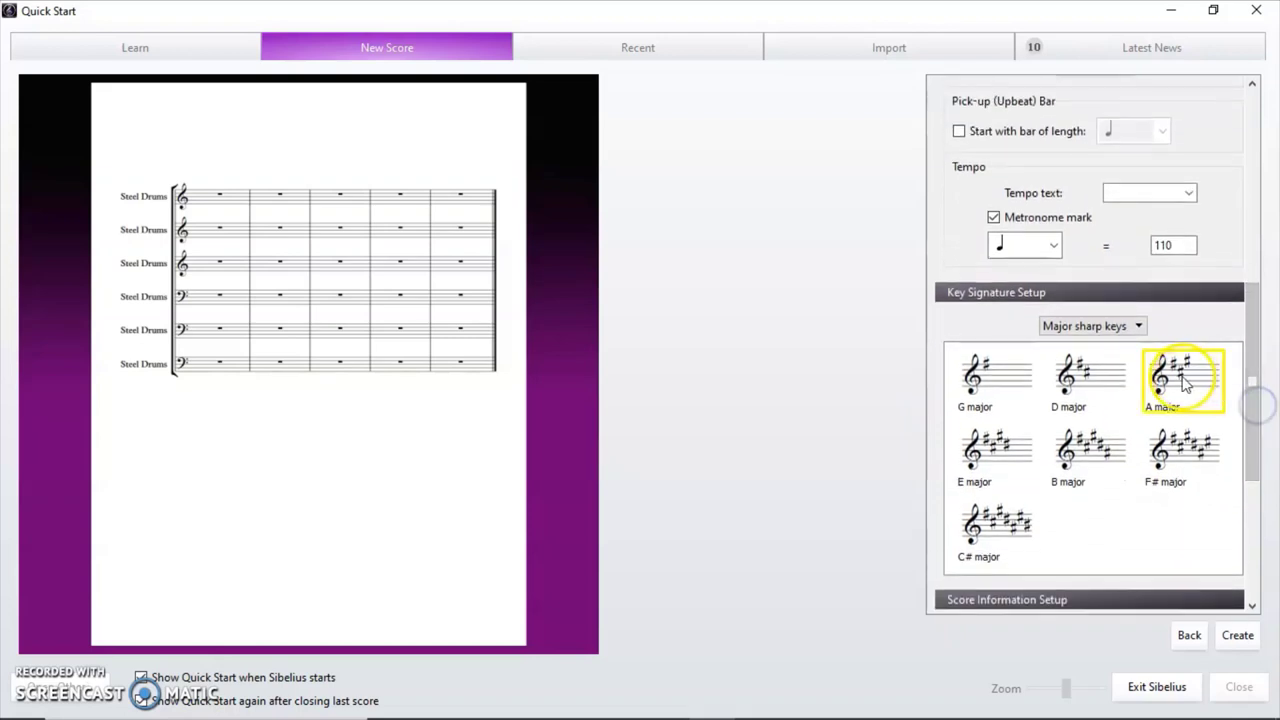
left_click(1137, 325)
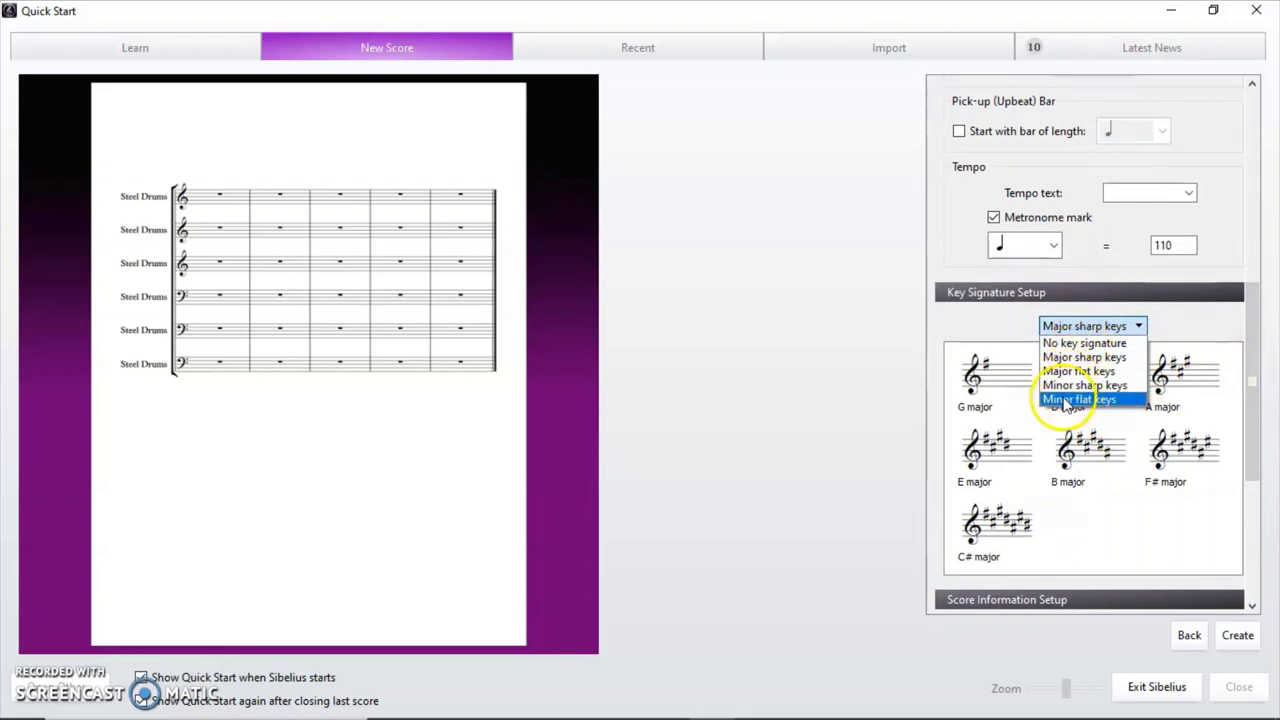
left_click(1108, 346)
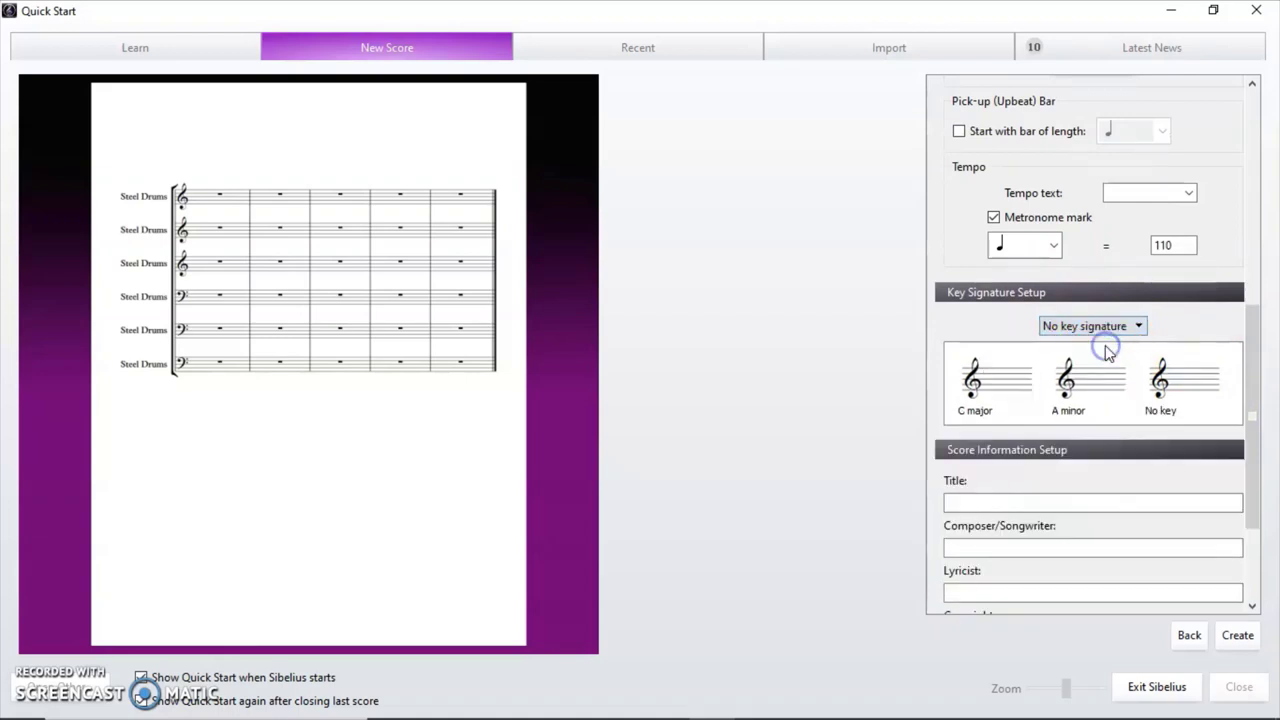
left_click(1022, 398)
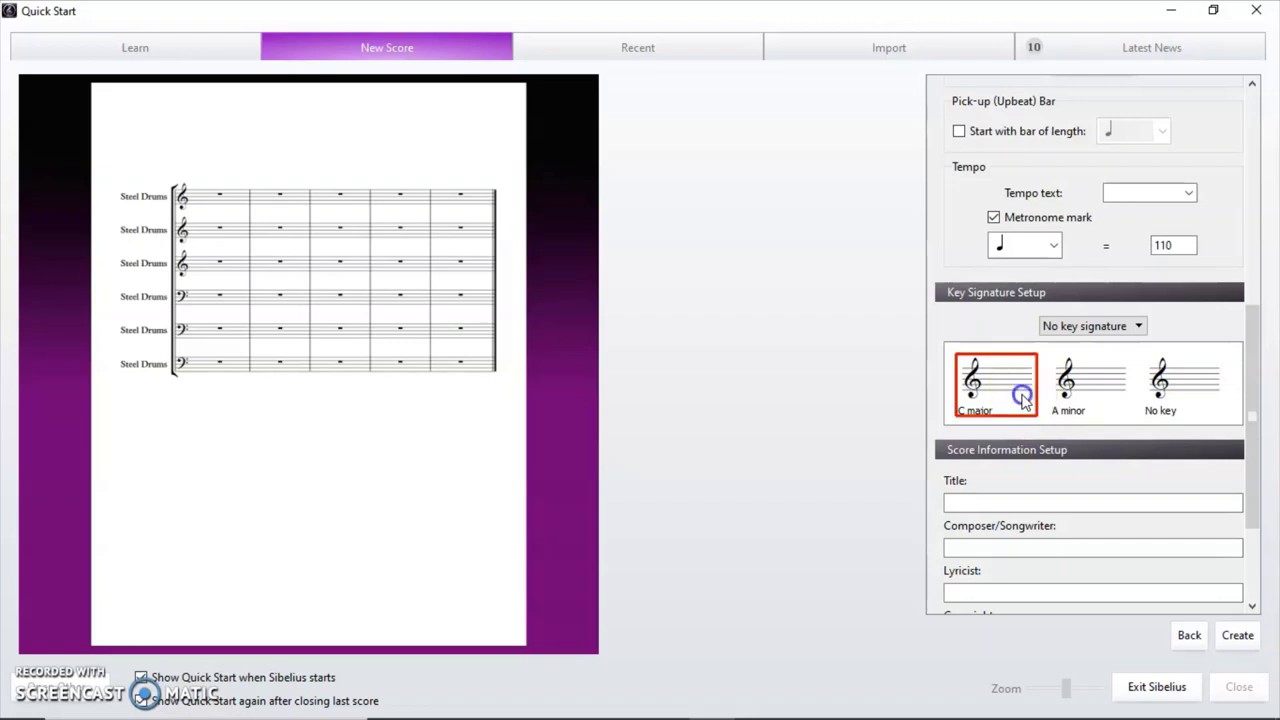
left_click(1253, 373)
left_click_drag(1253, 373, 1257, 443)
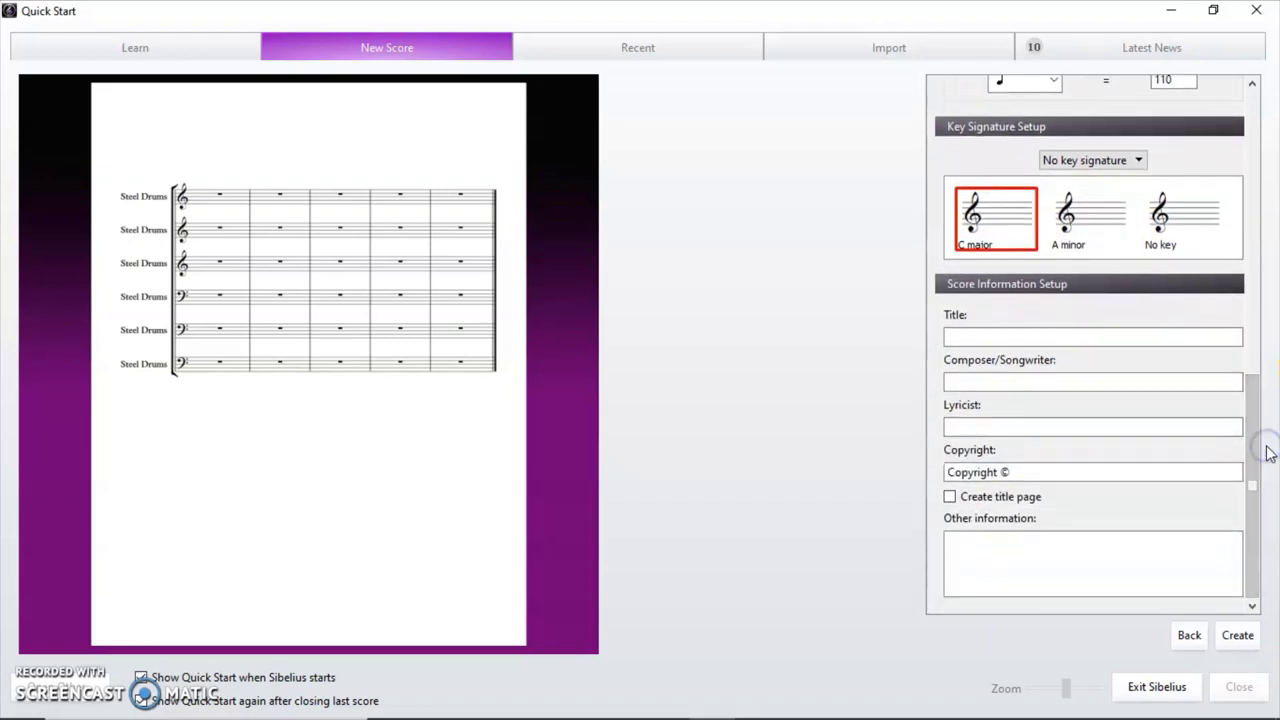
Enter title Tutorial 1, the composer and lyricist names, and a 2021 copyright line
left_click(1022, 337)
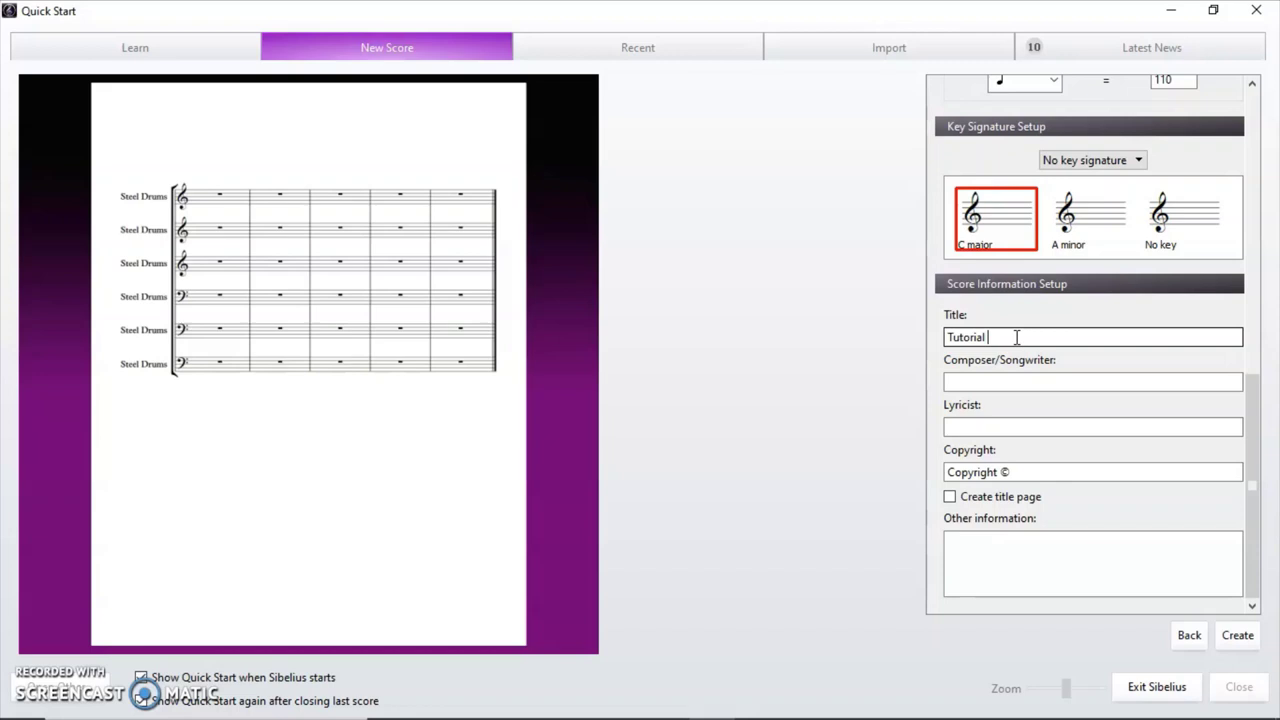
left_click(995, 380)
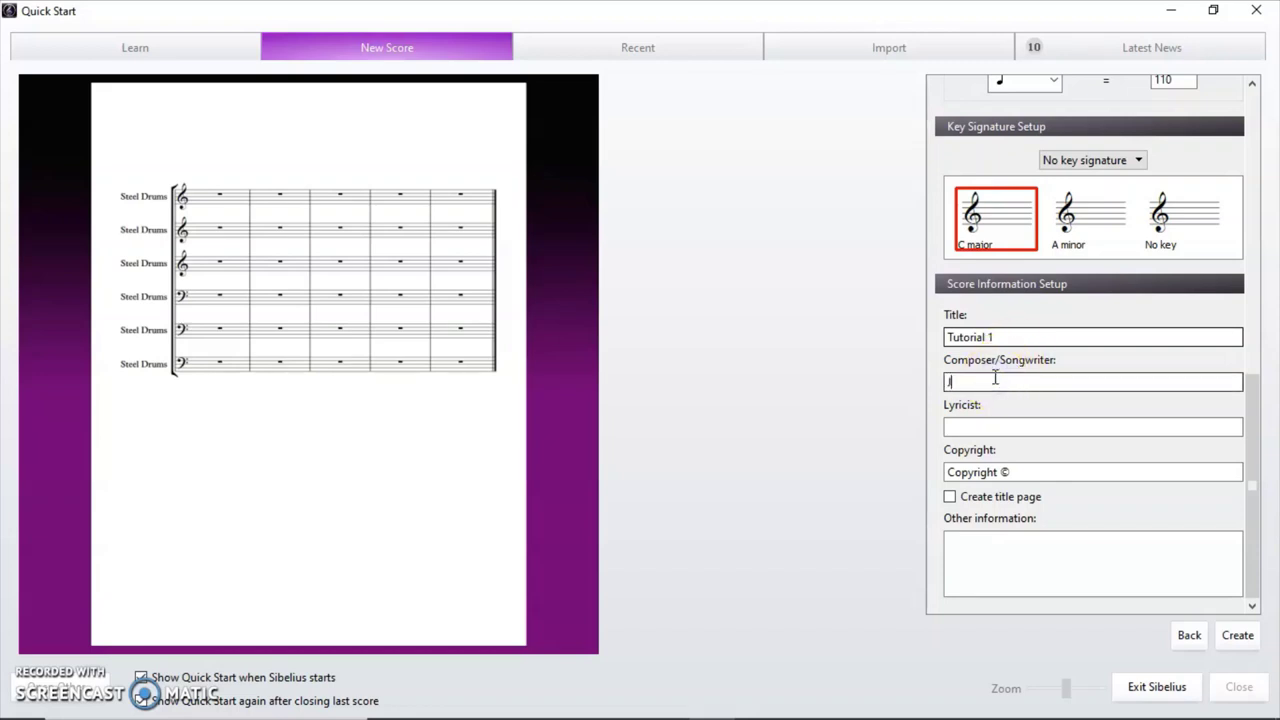
left_click(999, 427)
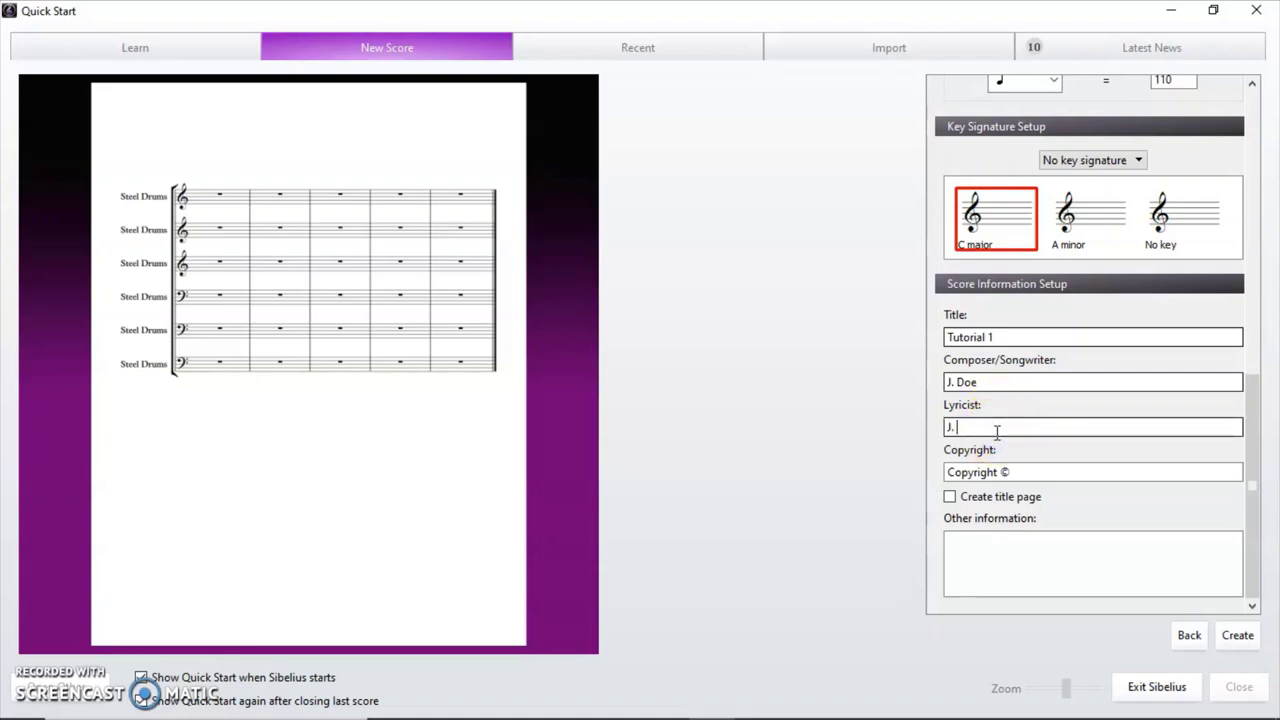
left_click(1024, 469)
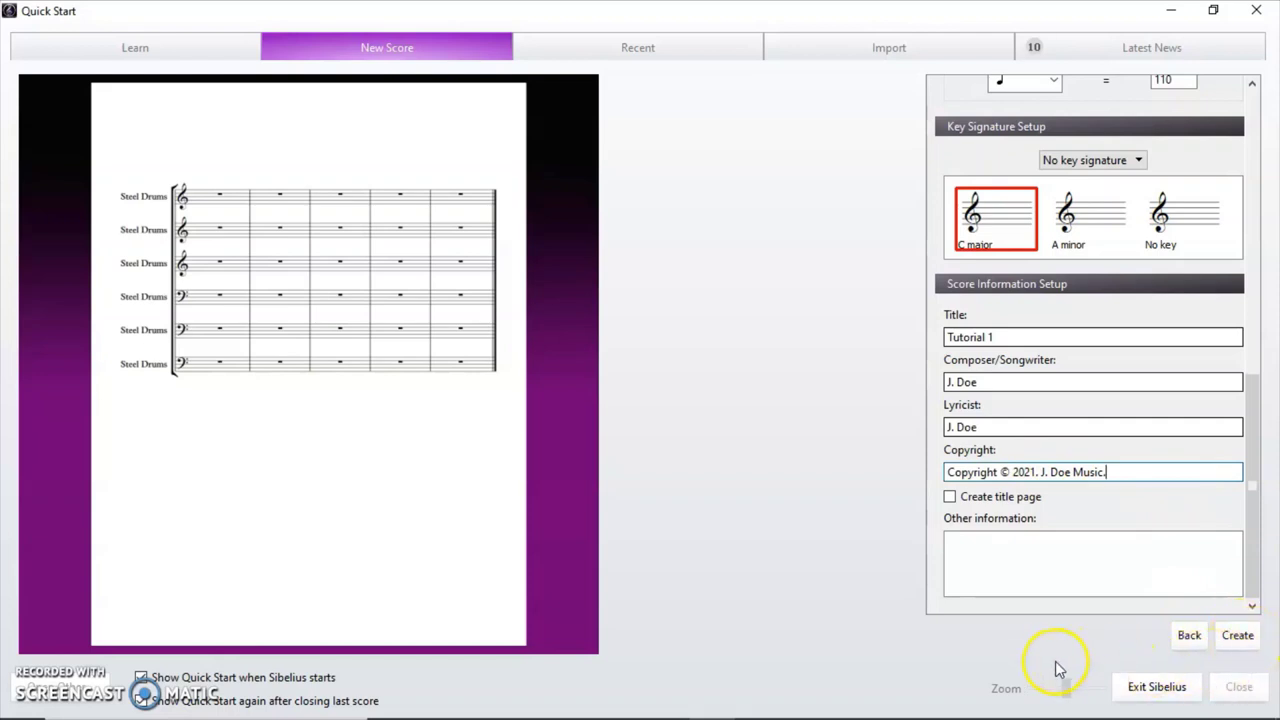
Create the six-staff score and close the Timeline panel to show more staves
left_click(1238, 636)
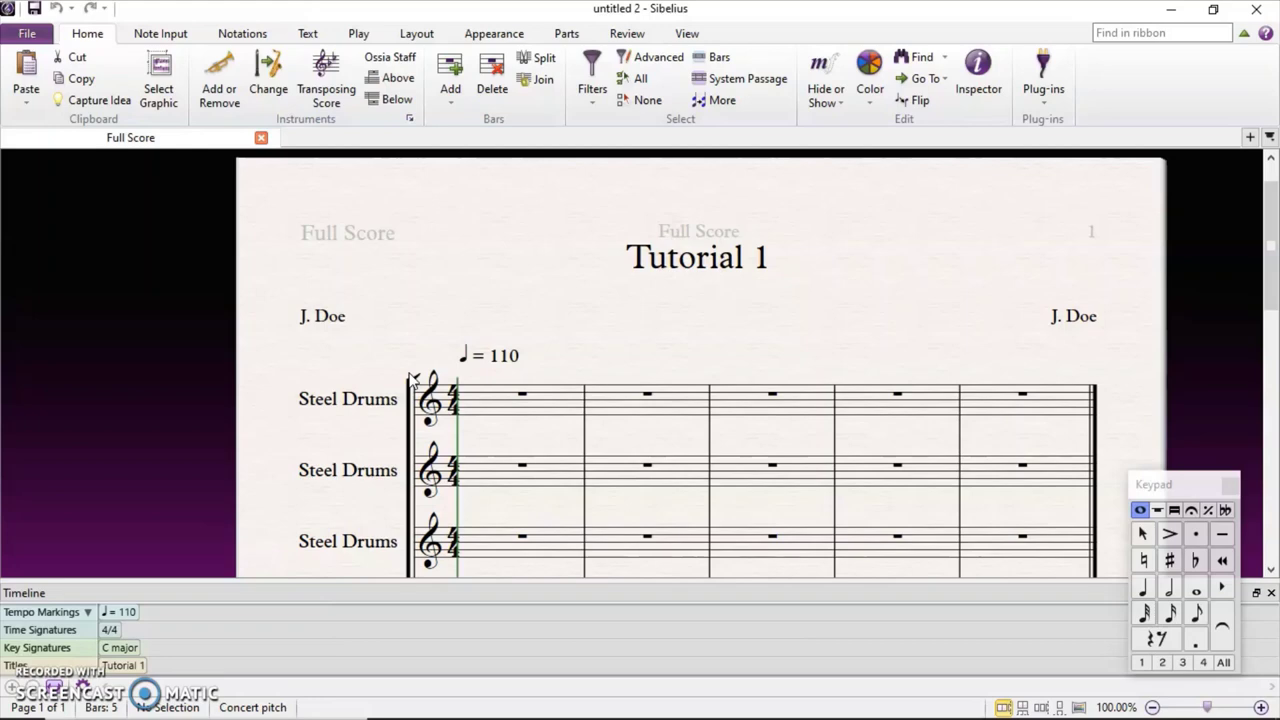
scroll(632, 346, "down", 3)
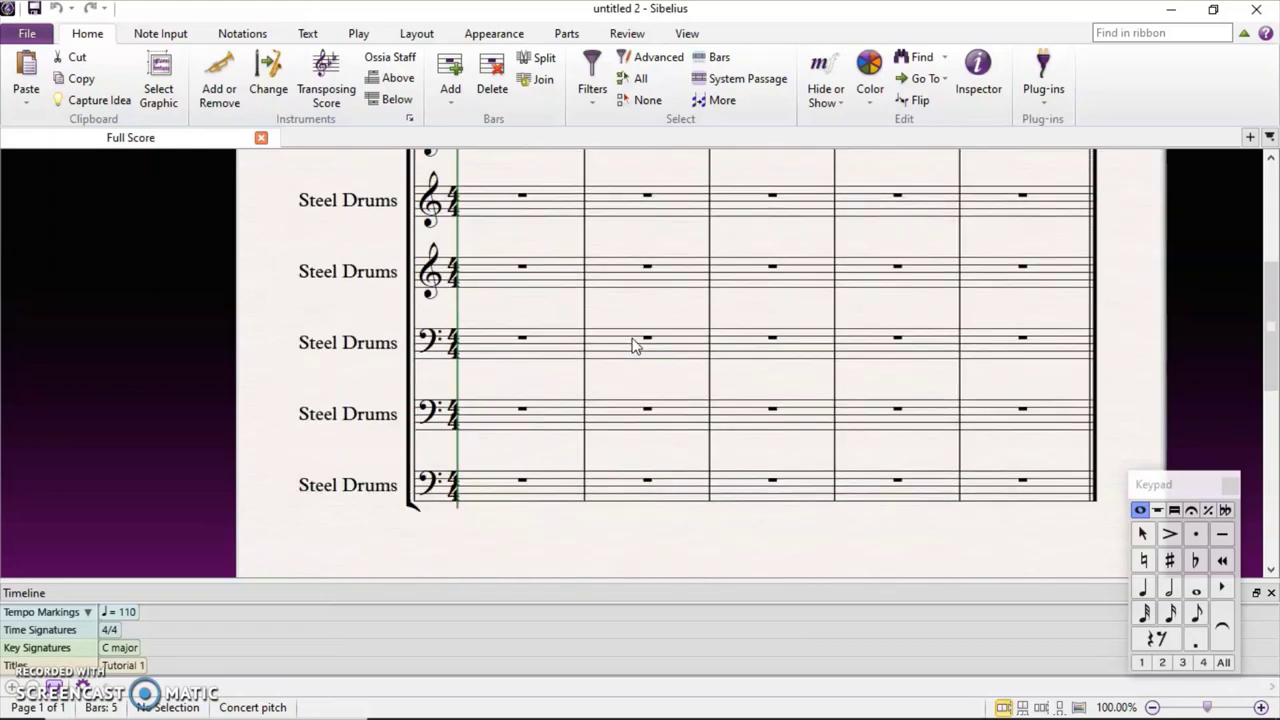
scroll(632, 346, "up", 2)
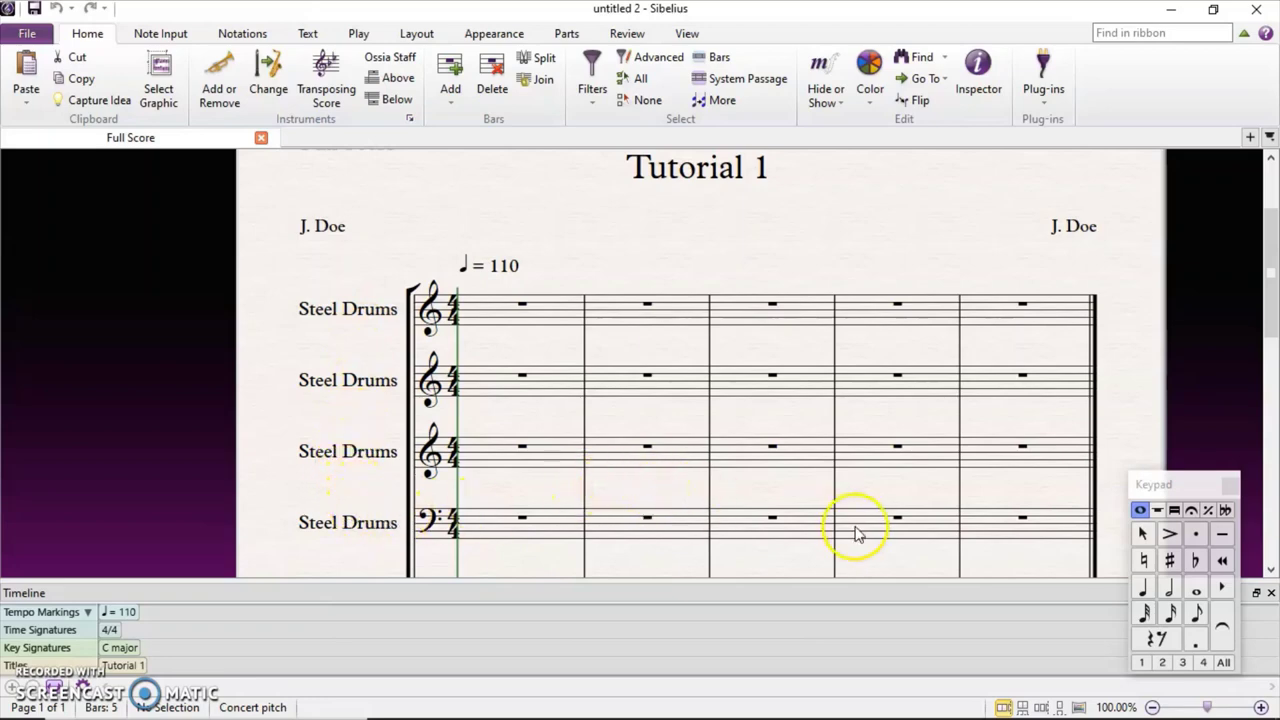
left_click(1271, 593)
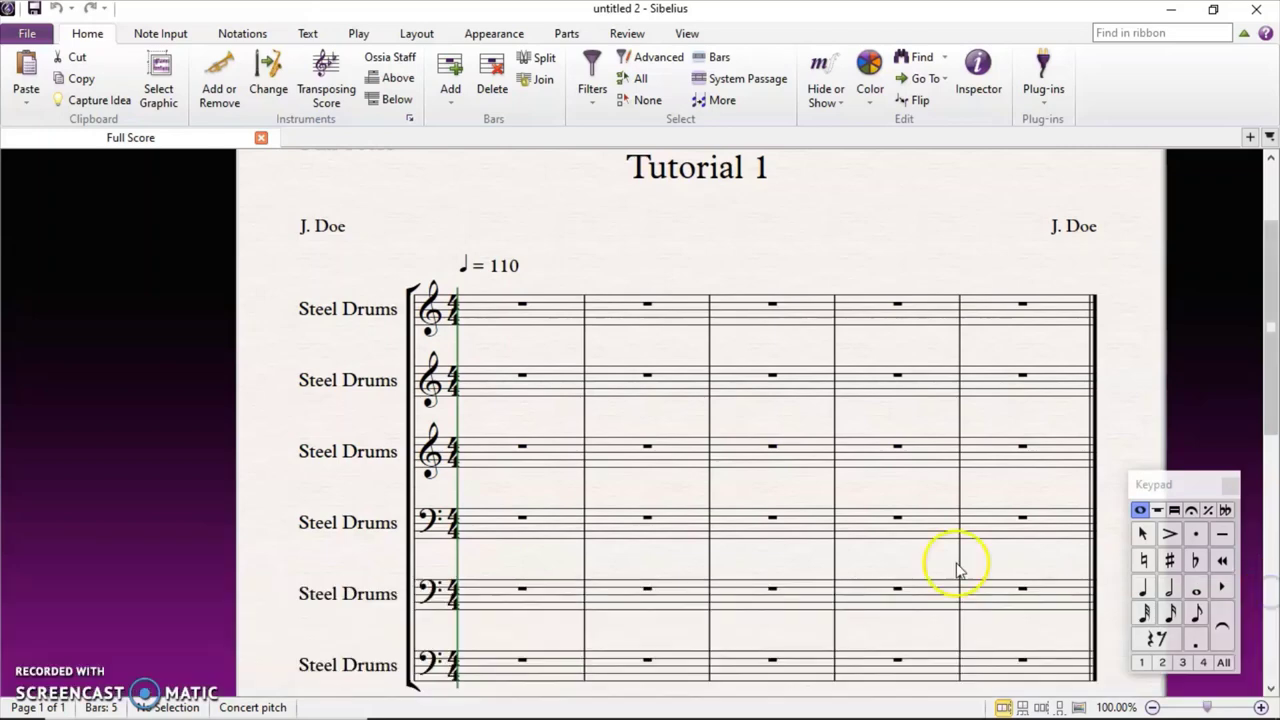
Rename the first staff to Tenor and close the Mixer window that appeared
double_click(372, 309)
key("BackSpace")
key("BackSpace")
key("BackSpace")
key("BackSpace")
key("BackSpace")
key("BackSpace")
key("BackSpace")
key("BackSpace")
key("BackSpace")
key("BackSpace")
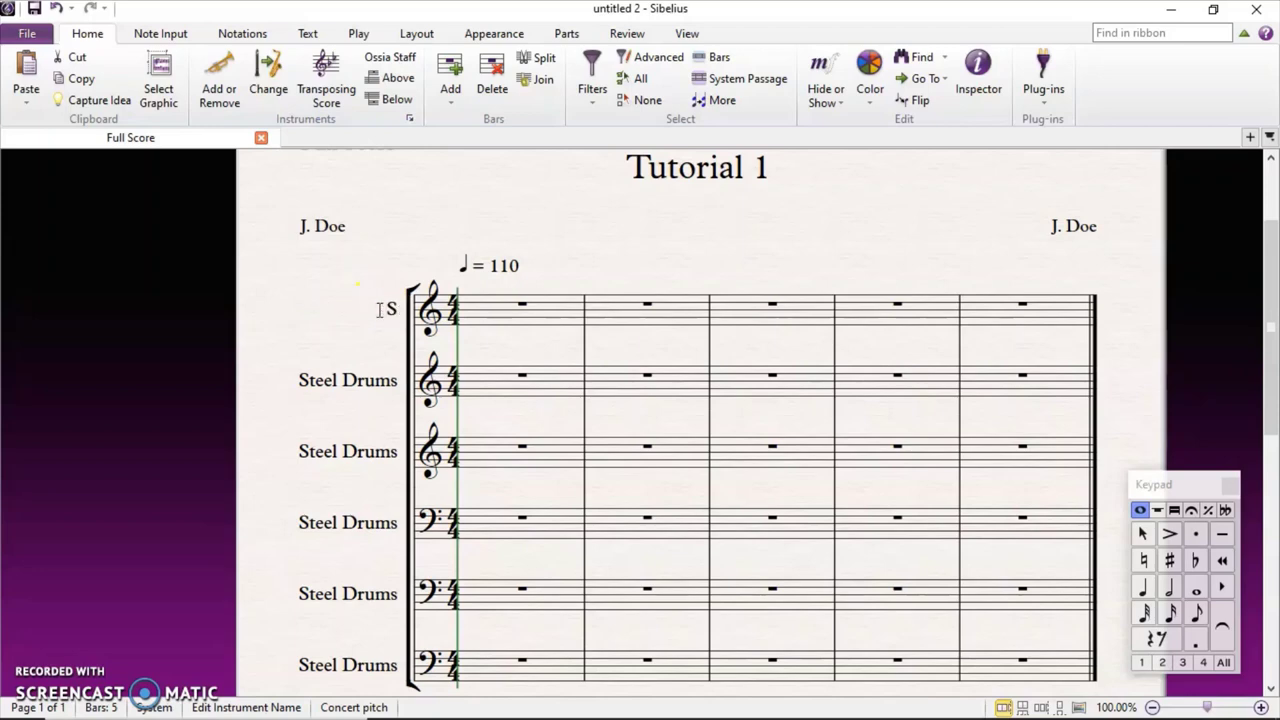
type("Tenor")
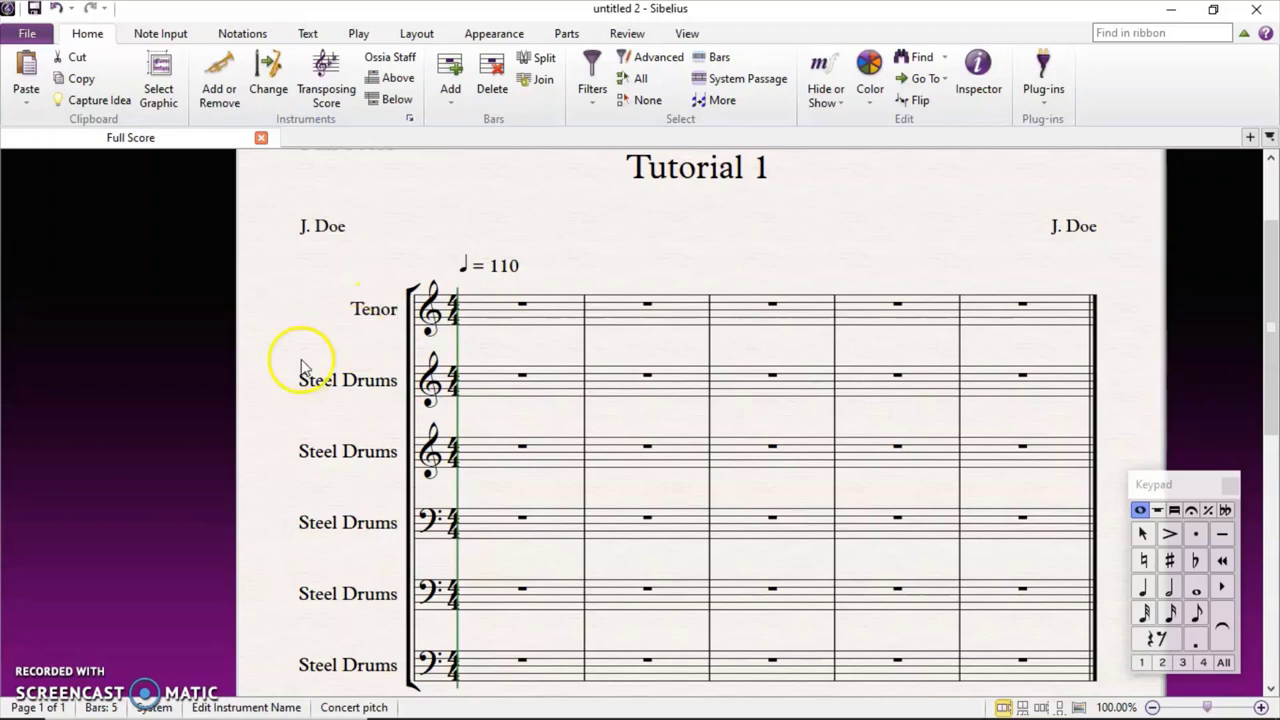
key("Escape")
key("Escape")
key("m")
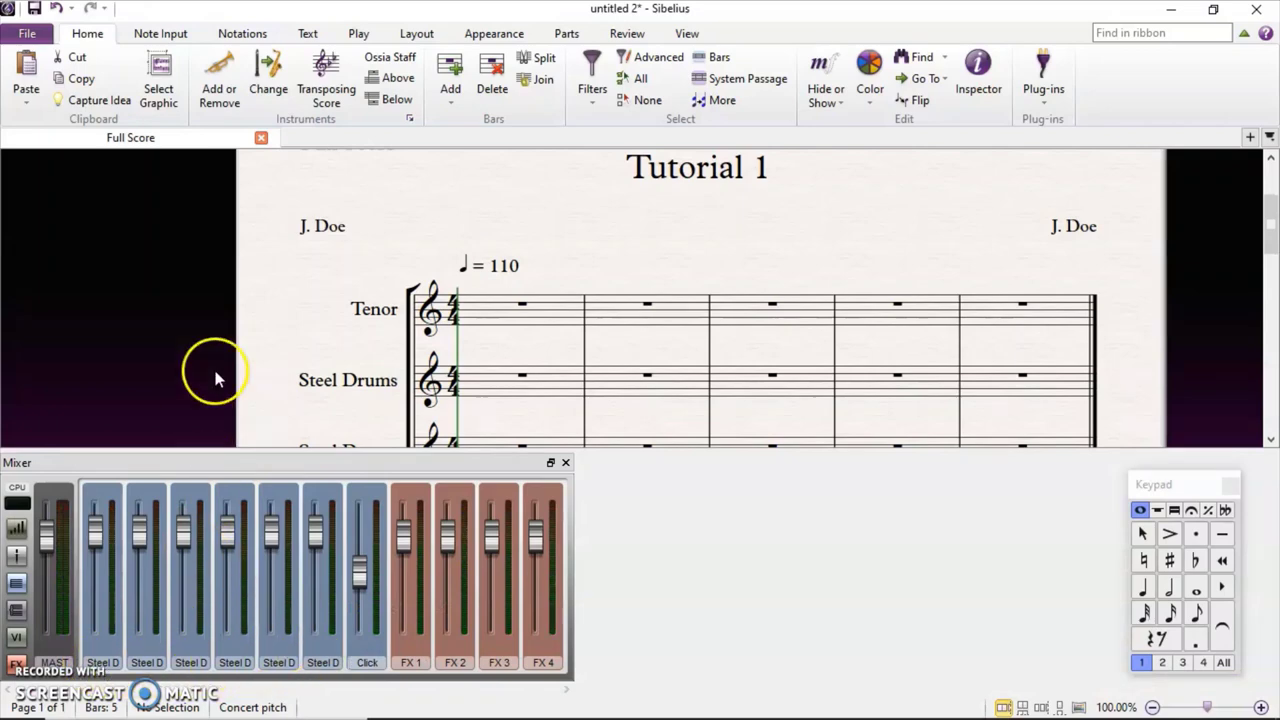
key("m")
Rename the second and third staves to Double Tenor and Double Second
double_click(368, 381)
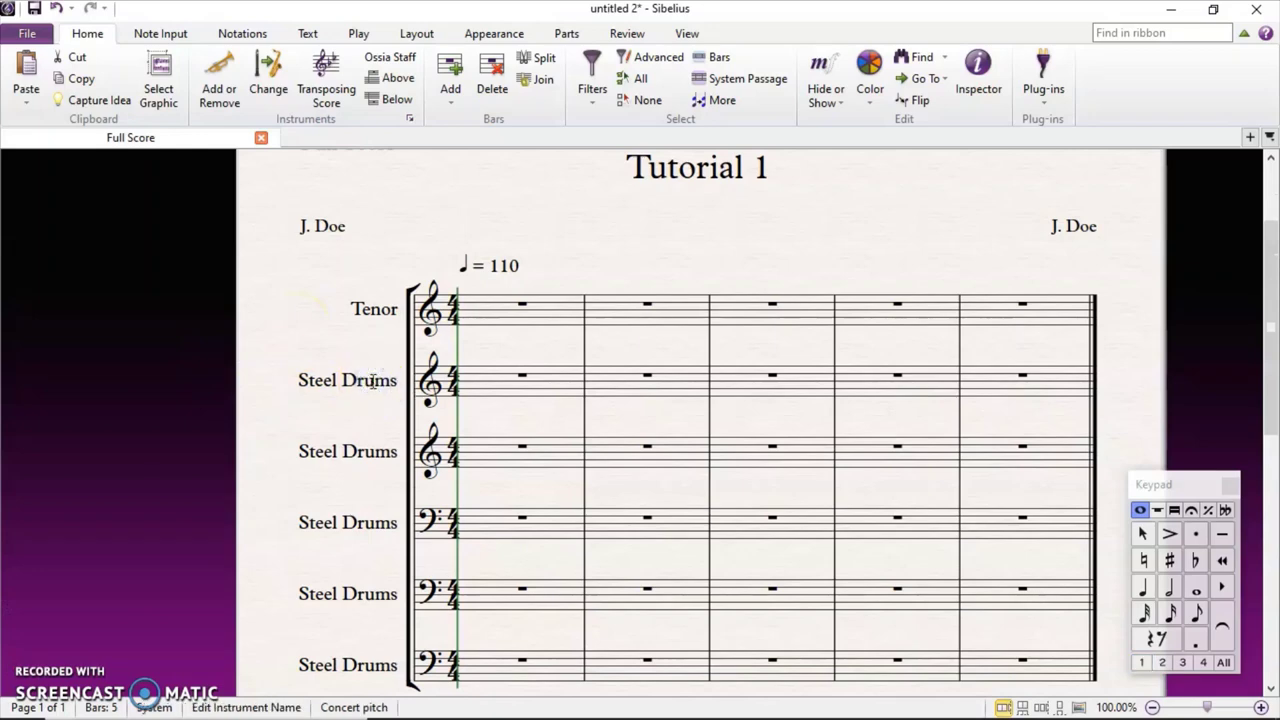
key("BackSpace")
key("BackSpace")
key("BackSpace")
key("BackSpace")
key("BackSpace")
type("Double Tenor")
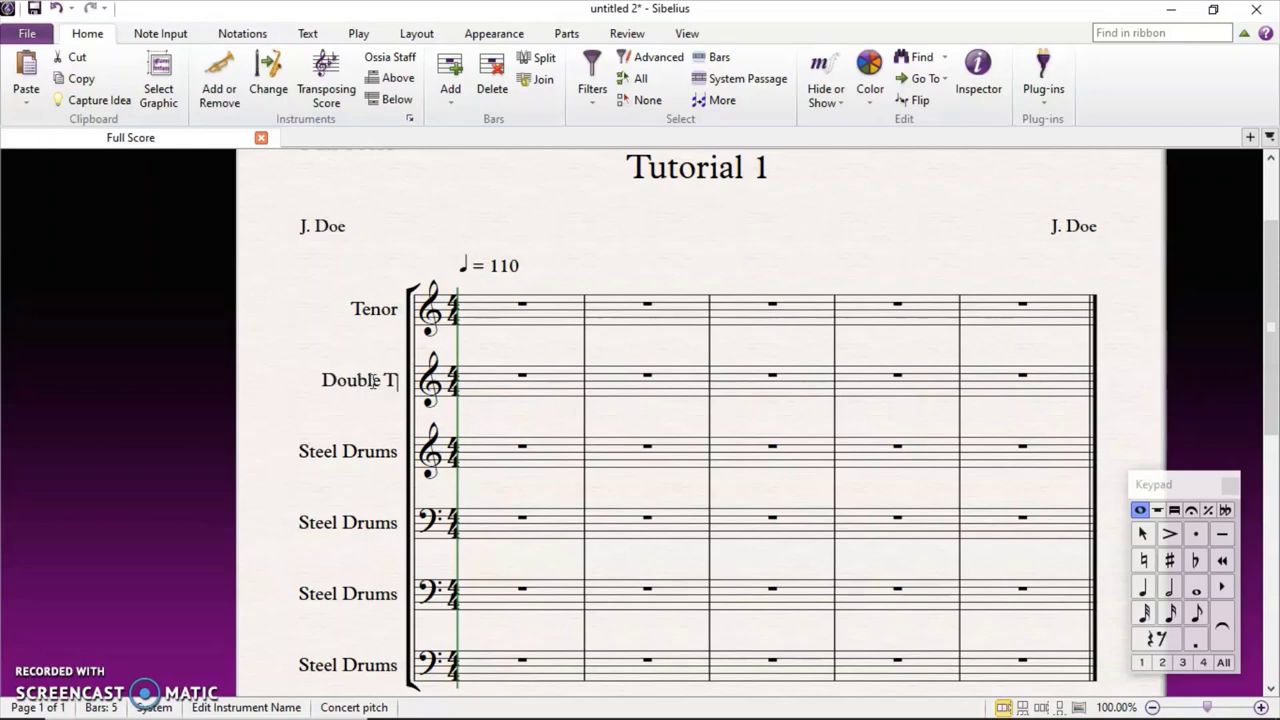
double_click(372, 451)
key("BackSpace")
key("BackSpace")
key("BackSpace")
key("BackSpace")
key("BackSpace")
key("BackSpace")
key("BackSpace")
key("BackSpace")
key("BackSpace")
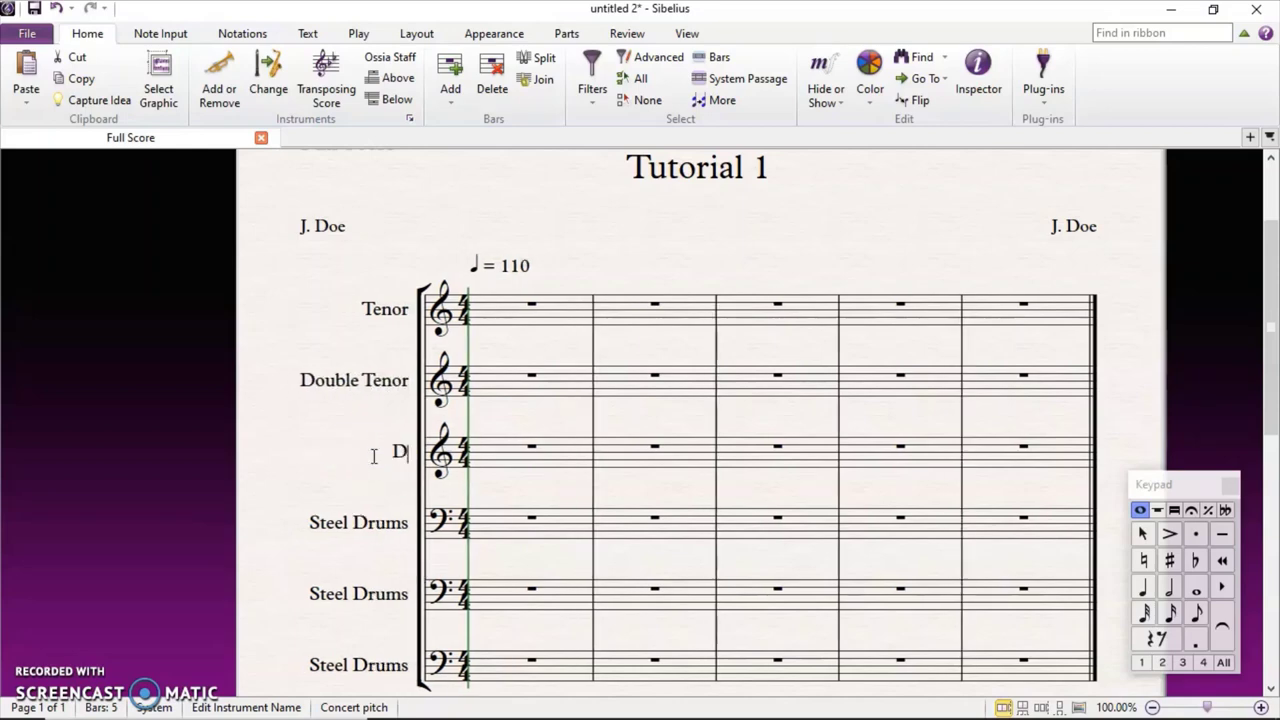
type("Double Second")
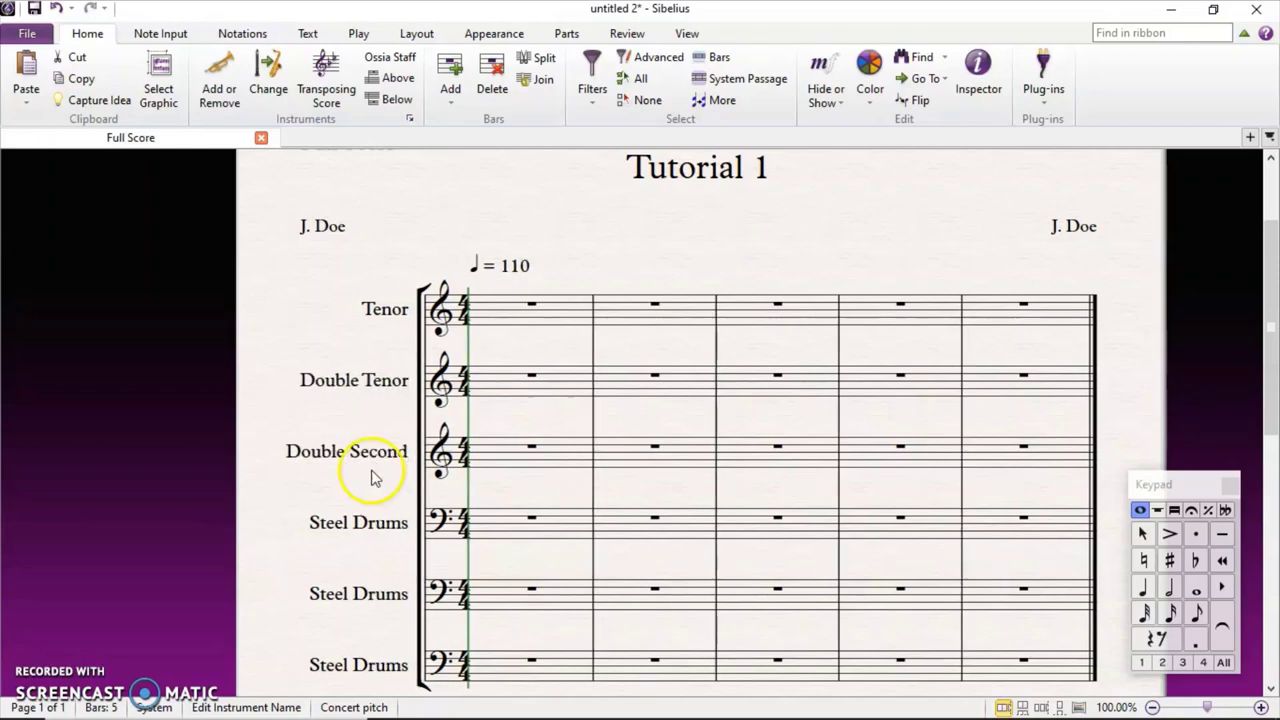
Rename the remaining three staves to Guitar, 3 Cello and 6 Bass
double_click(390, 528)
key("BackSpace")
key("BackSpace")
key("BackSpace")
key("BackSpace")
key("BackSpace")
key("BackSpace")
key("BackSpace")
key("BackSpace")
type("Gui")
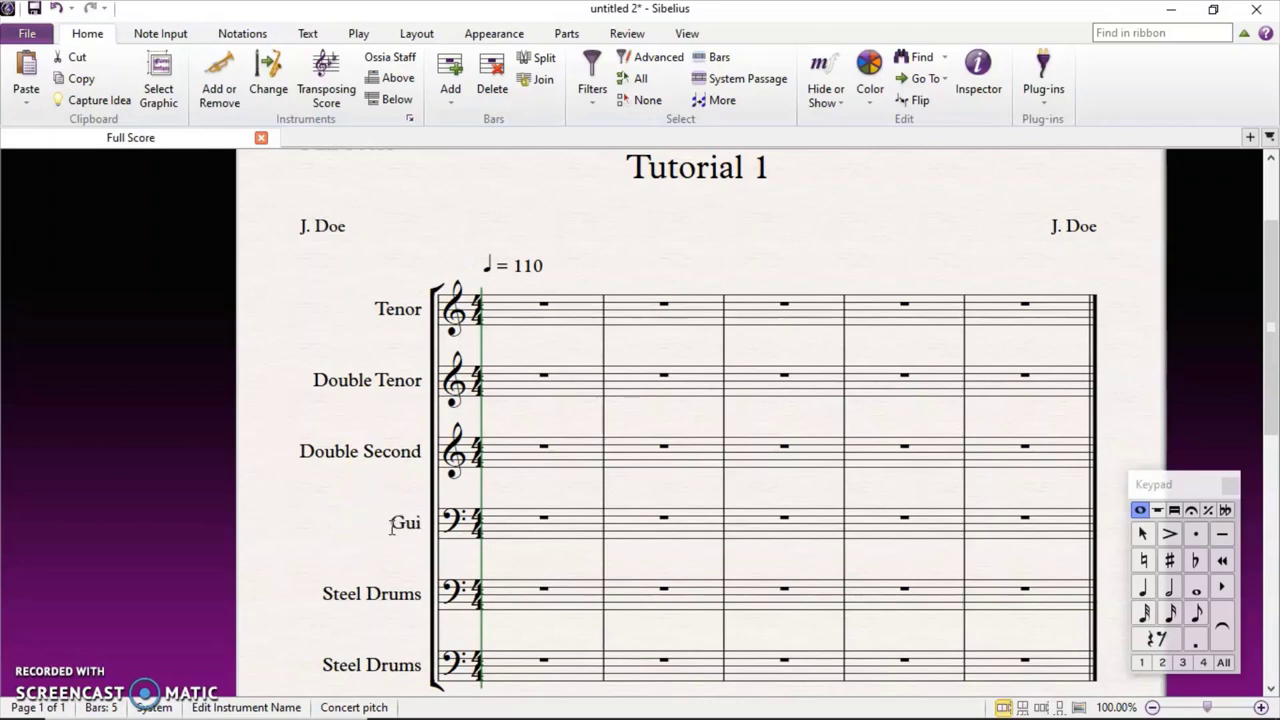
type("tar")
double_click(405, 593)
key("BackSpace")
key("BackSpace")
key("BackSpace")
key("BackSpace")
key("BackSpace")
key("BackSpace")
key("BackSpace")
key("BackSpace")
key("BackSpace")
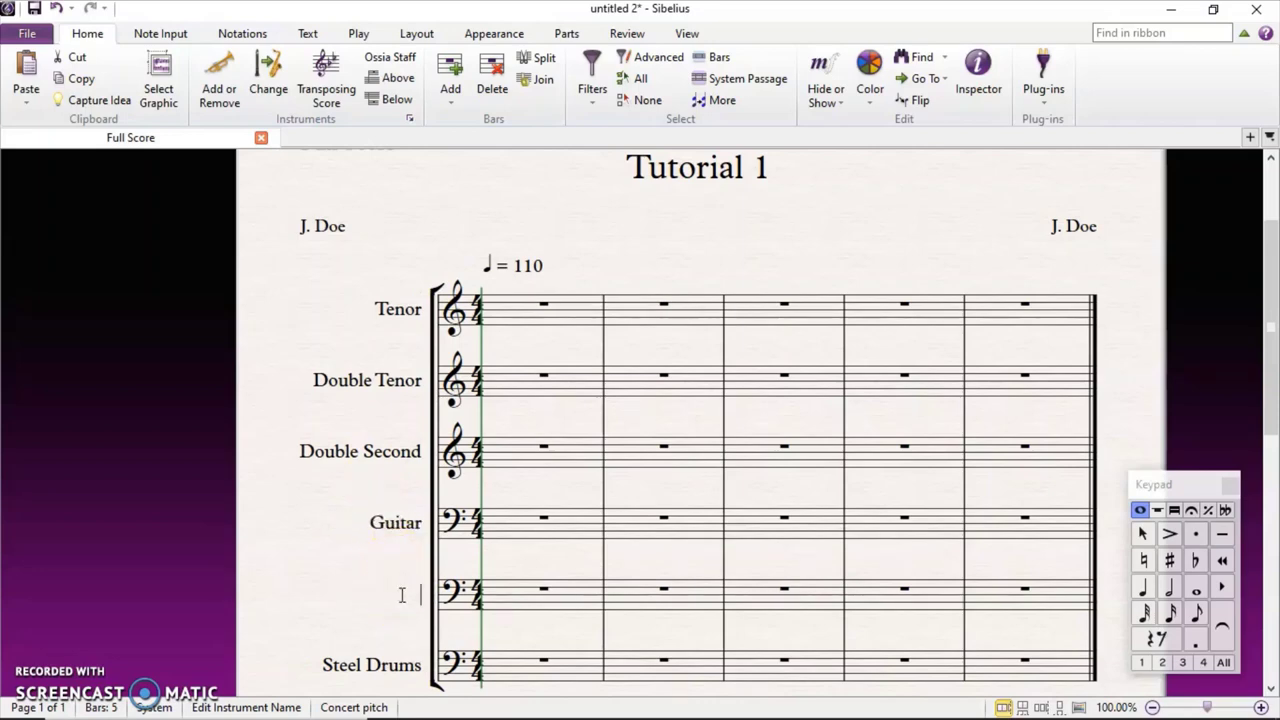
double_click(408, 665)
key("BackSpace")
key("BackSpace")
key("BackSpace")
key("BackSpace")
key("BackSpace")
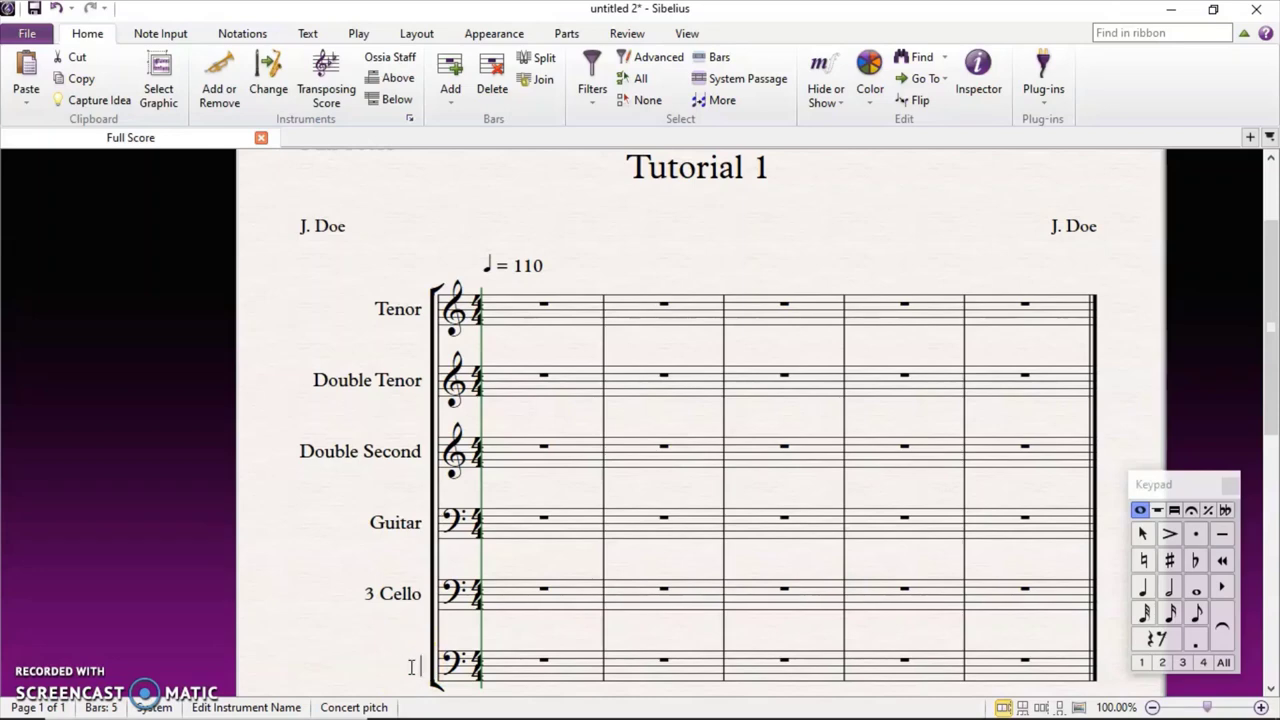
type("6 Bass")
left_click(319, 593)
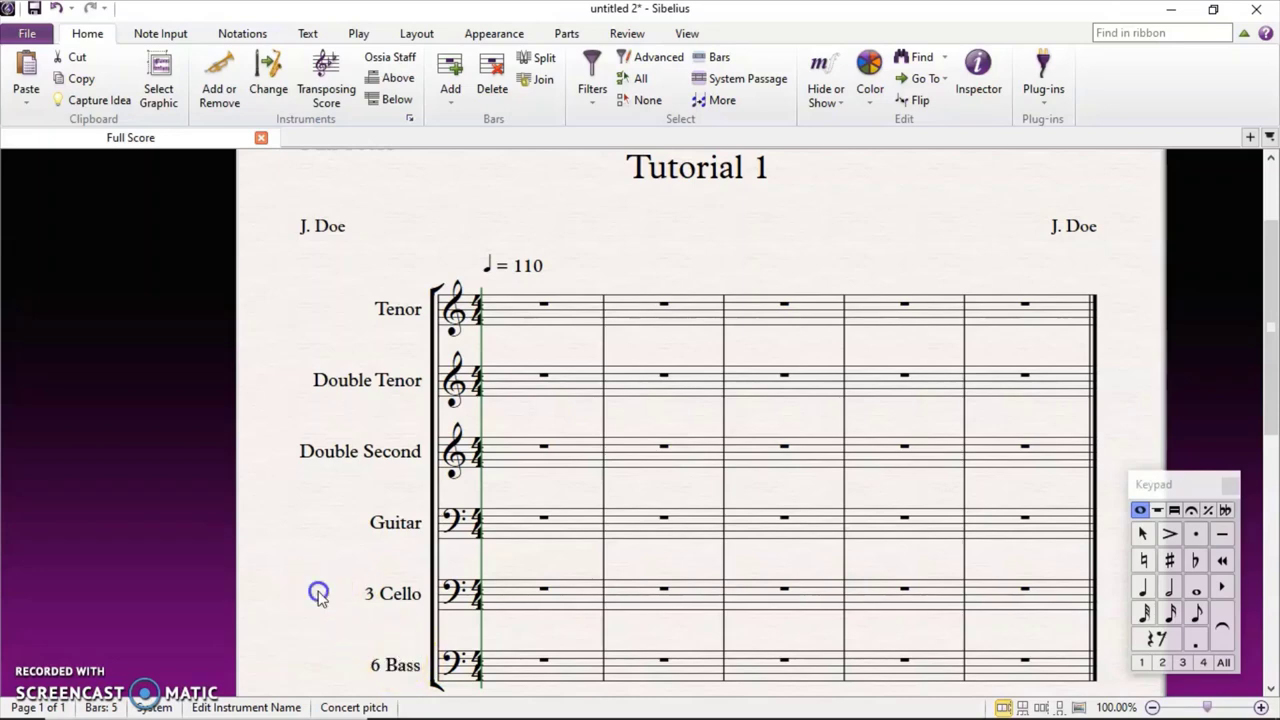
scroll(320, 598, "down", 3)
scroll(319, 598, "down", 5)
scroll(319, 598, "up", 4)
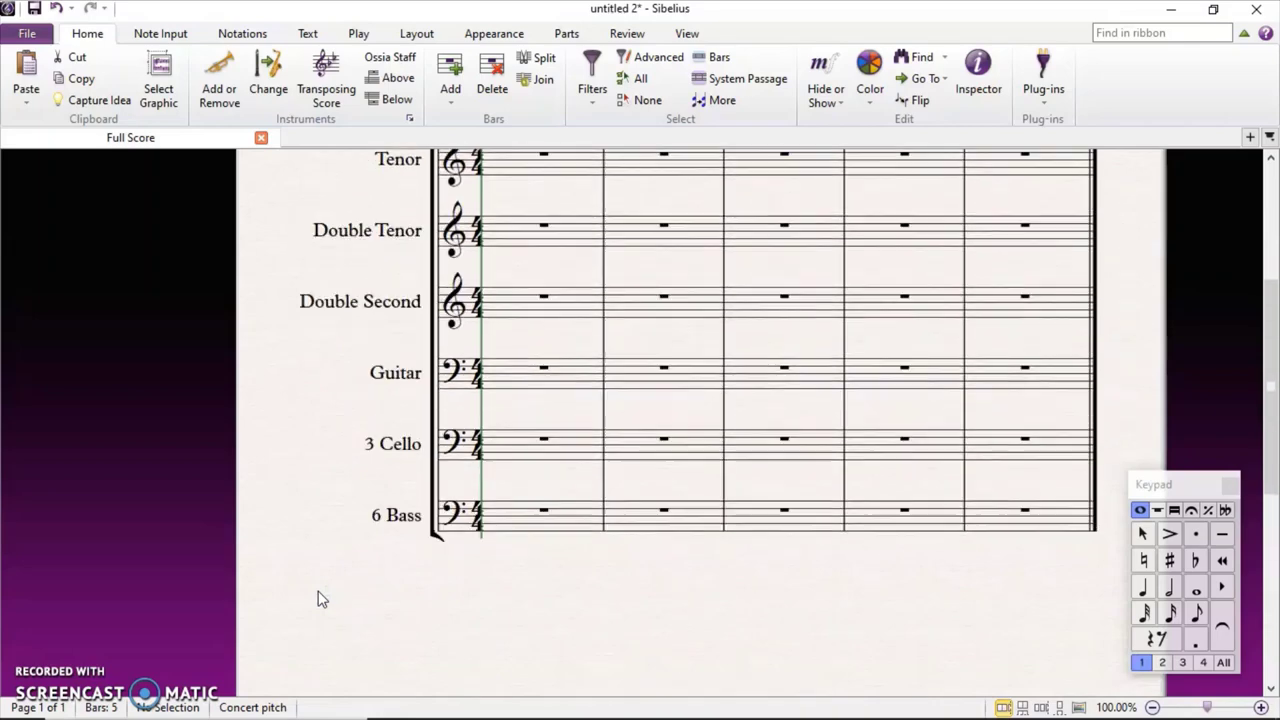
key("m")
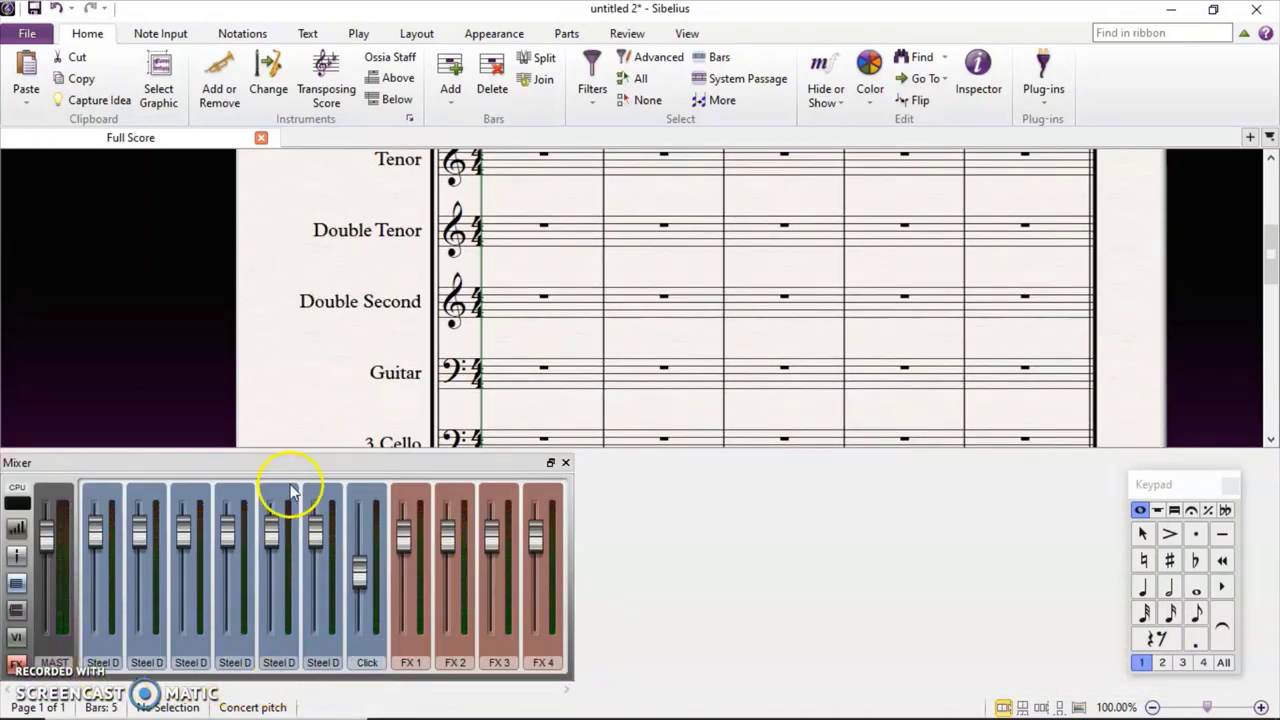
left_click(307, 385)
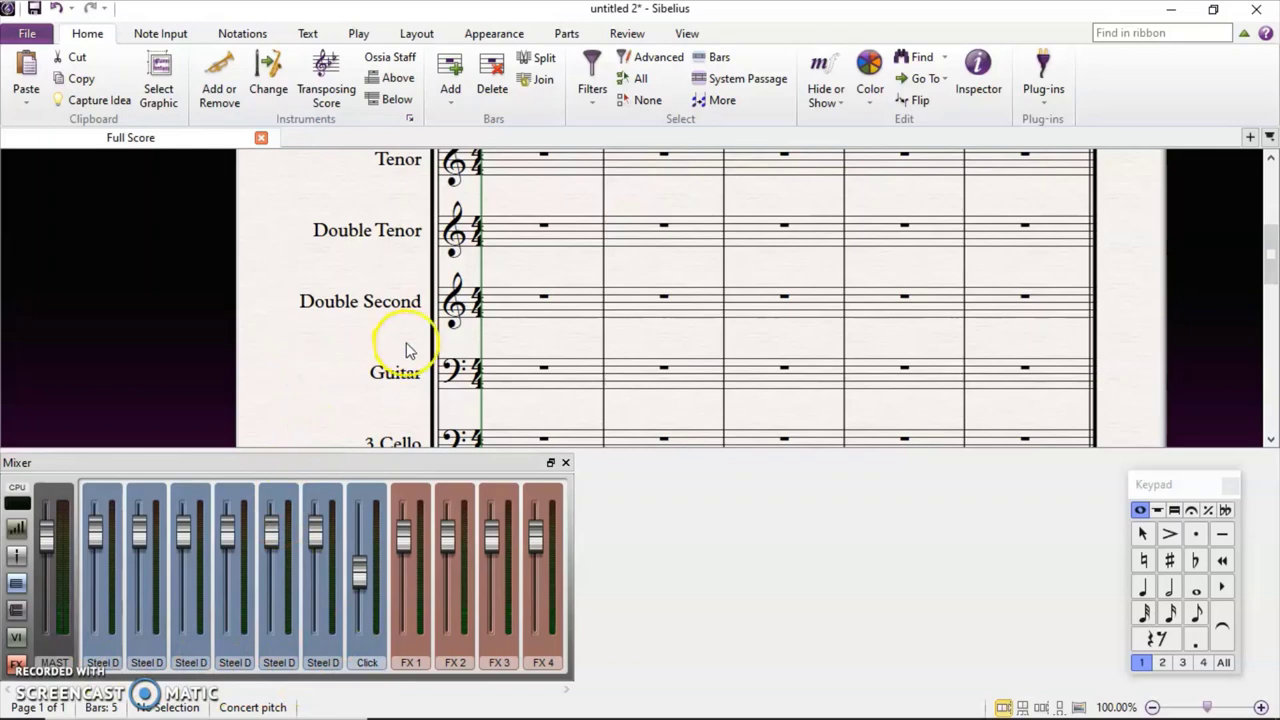
key("m")
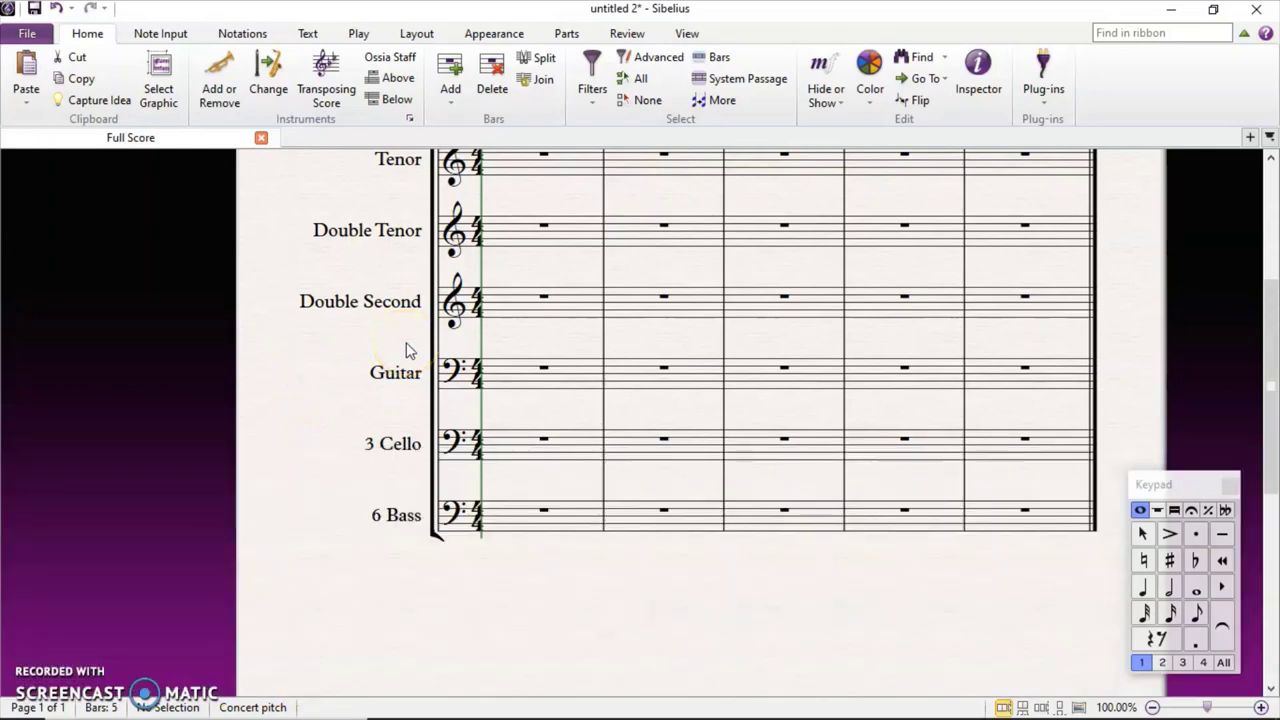
left_click(335, 404)
scroll(335, 406, "up", 5)
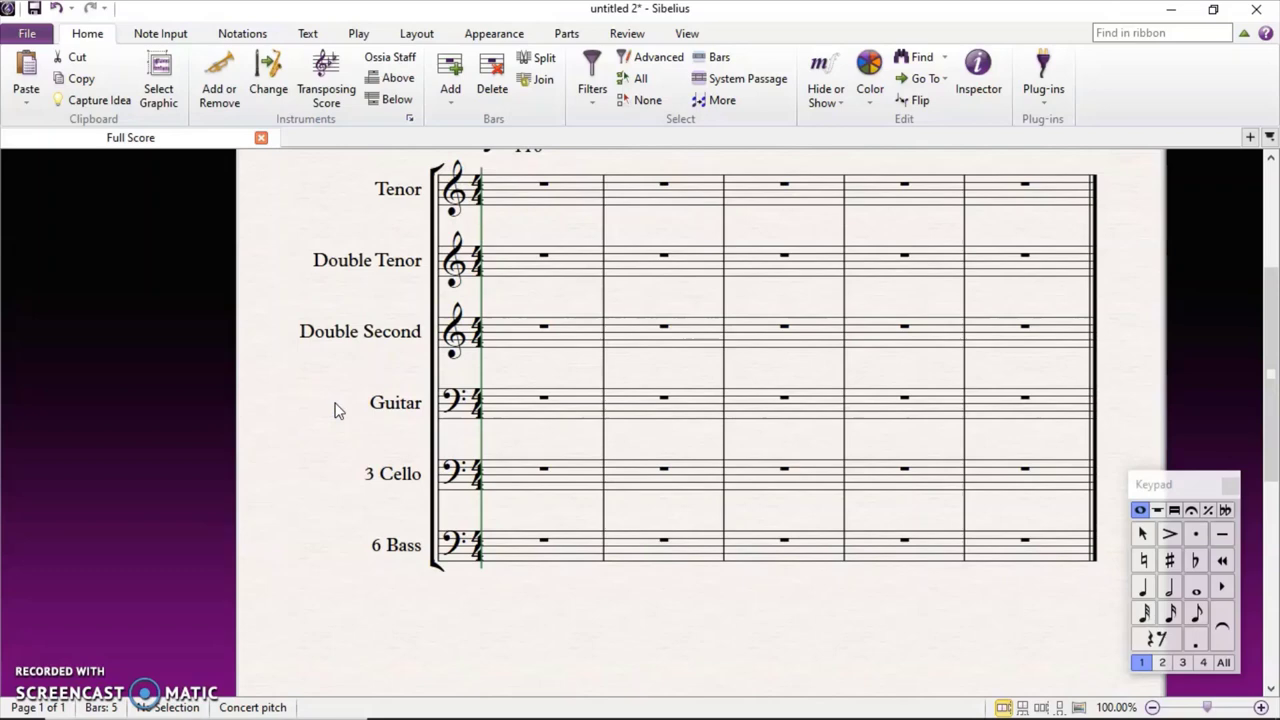
scroll(335, 408, "up", 1)
Add more bars to the end of the score with Ctrl+B
key("ctrl+b")
key("ctrl+b")
key("ctrl+b")
key("ctrl+b")
key("ctrl+b")
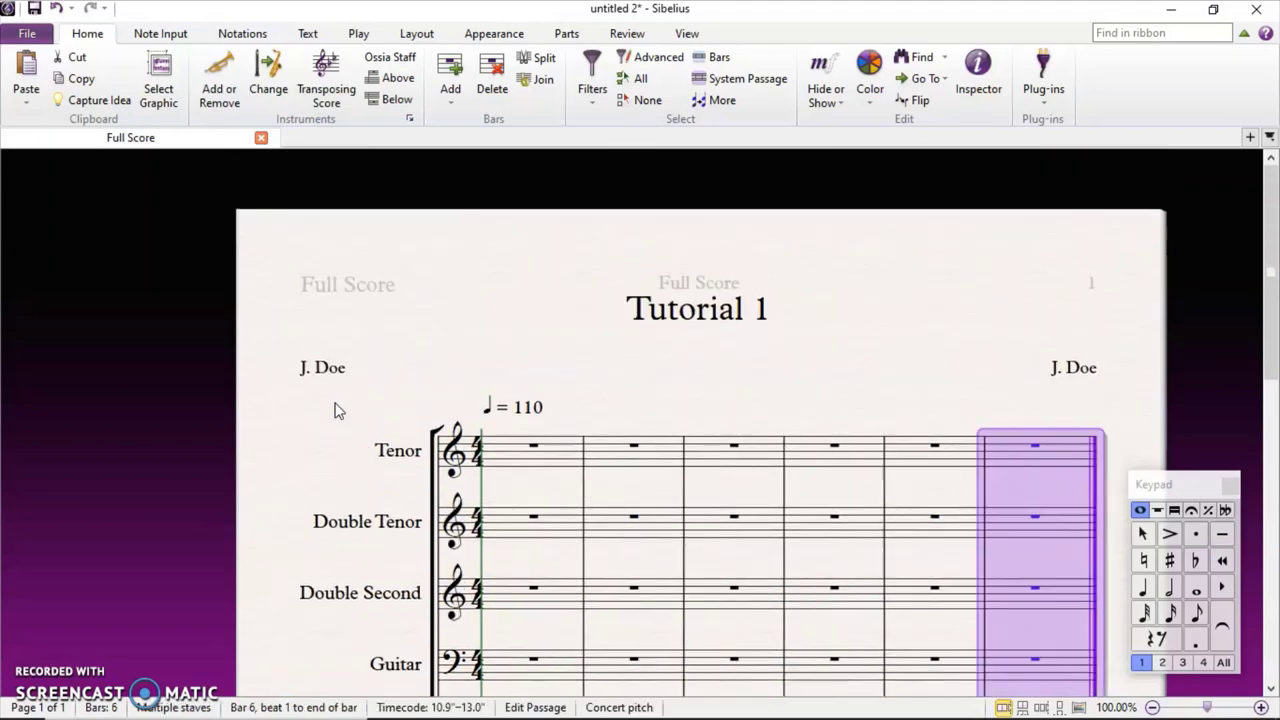
scroll(335, 408, "down", 12)
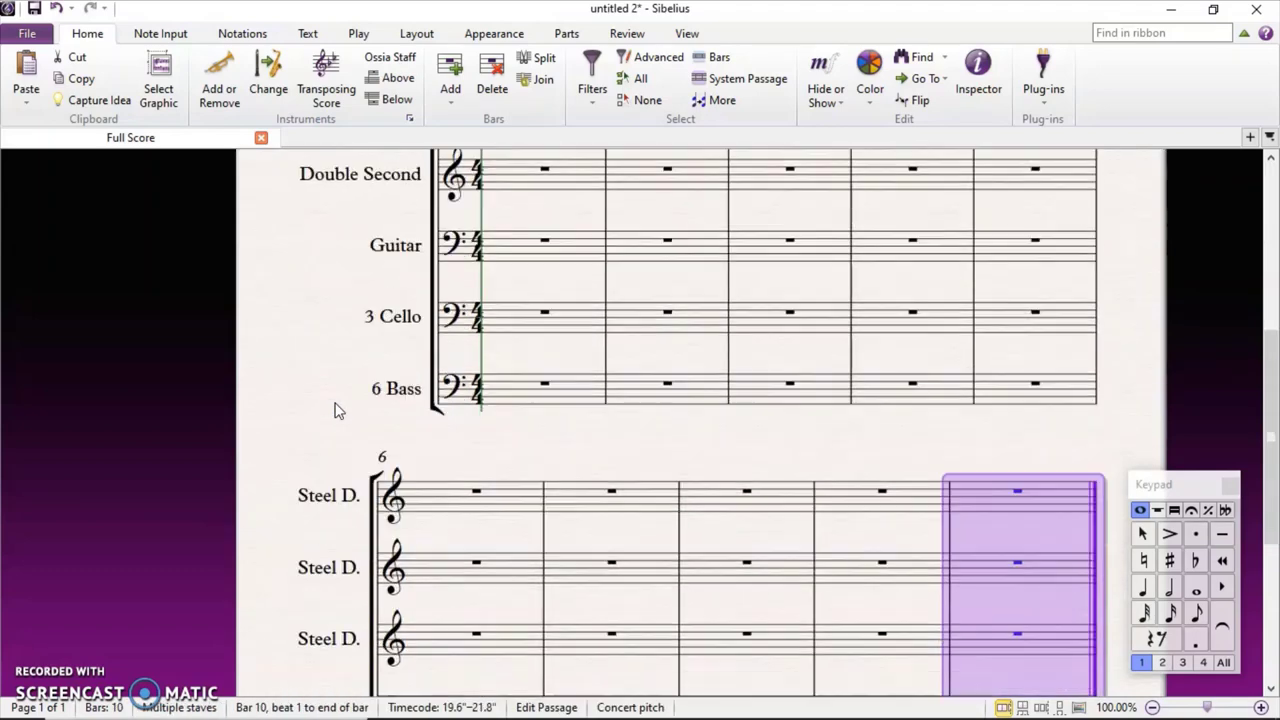
scroll(335, 408, "up", 6)
scroll(335, 408, "down", 2)
scroll(335, 408, "down", 3)
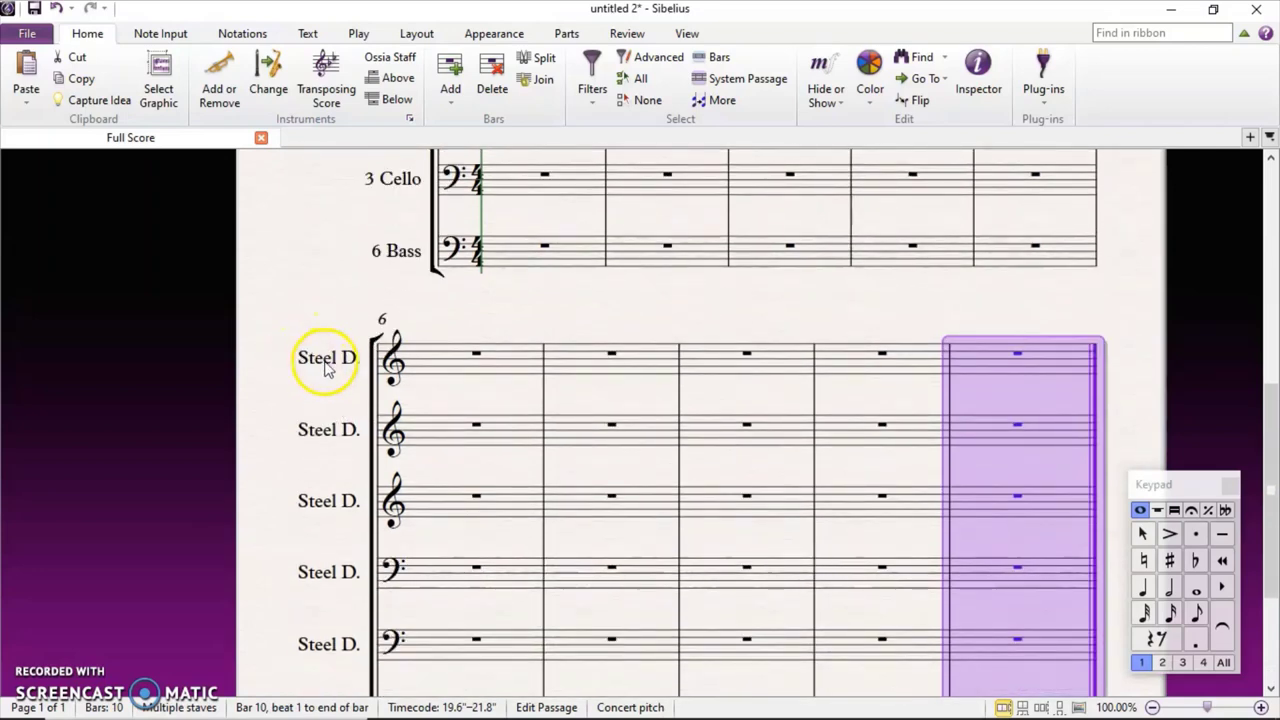
Rename the second system's short names to Double Tenor., Double Second. and Guitar
double_click(345, 360)
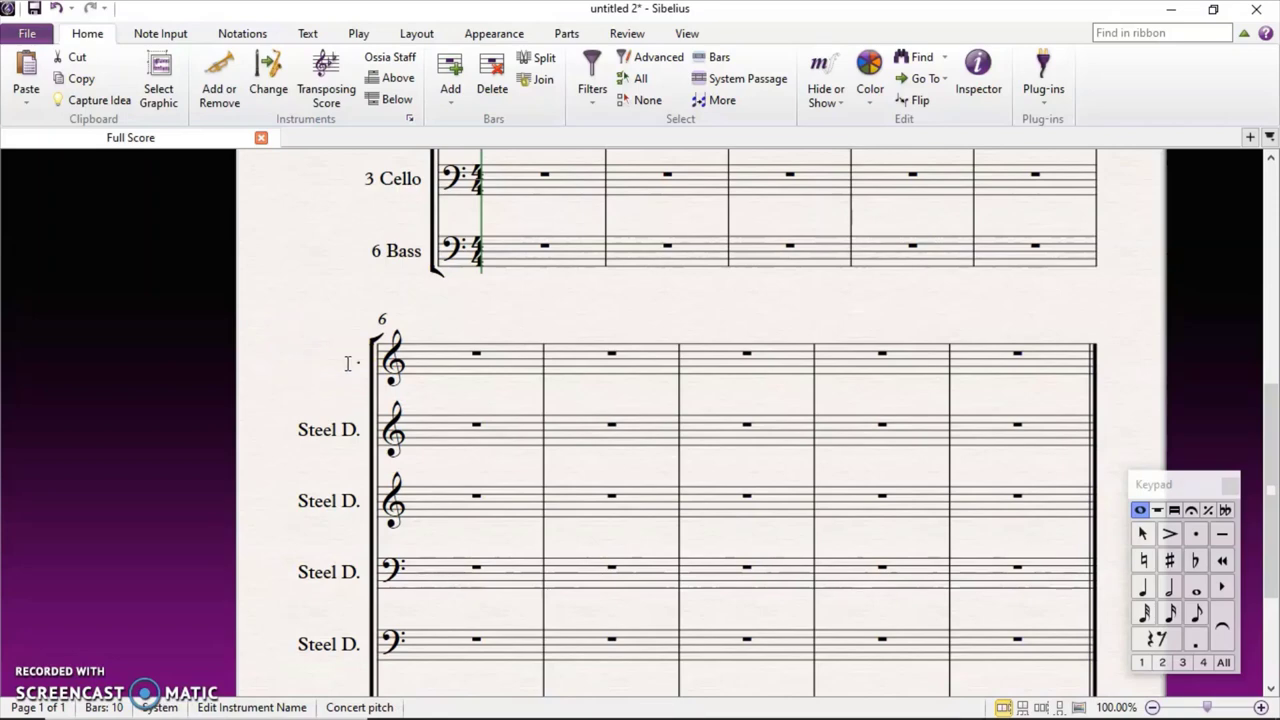
double_click(343, 430)
type("Double Tenor.")
left_click(337, 500)
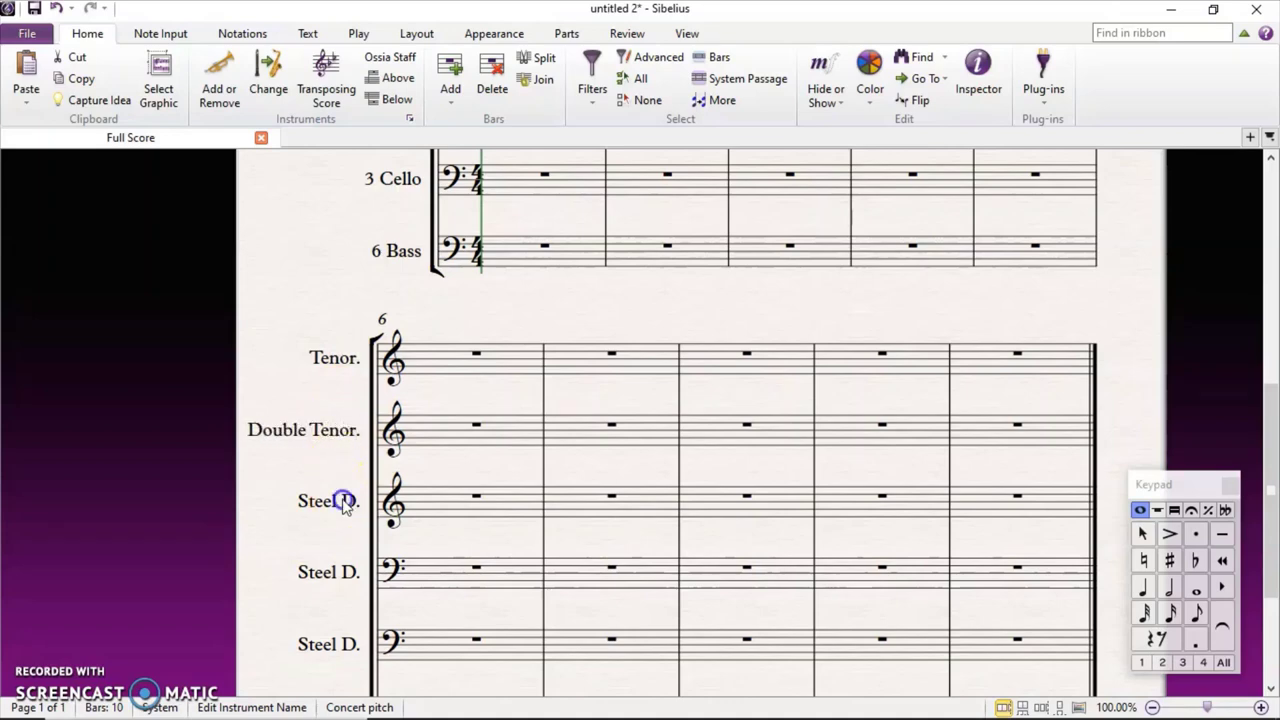
double_click(391, 501)
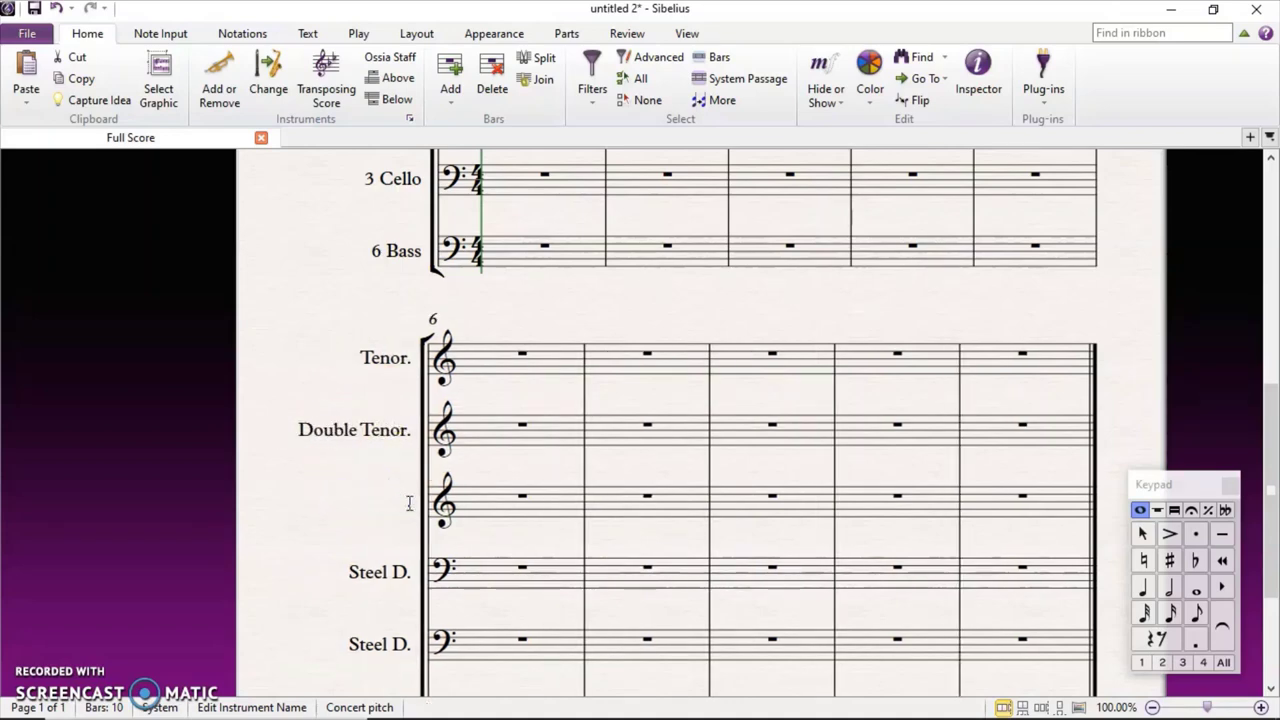
type("Double Second.")
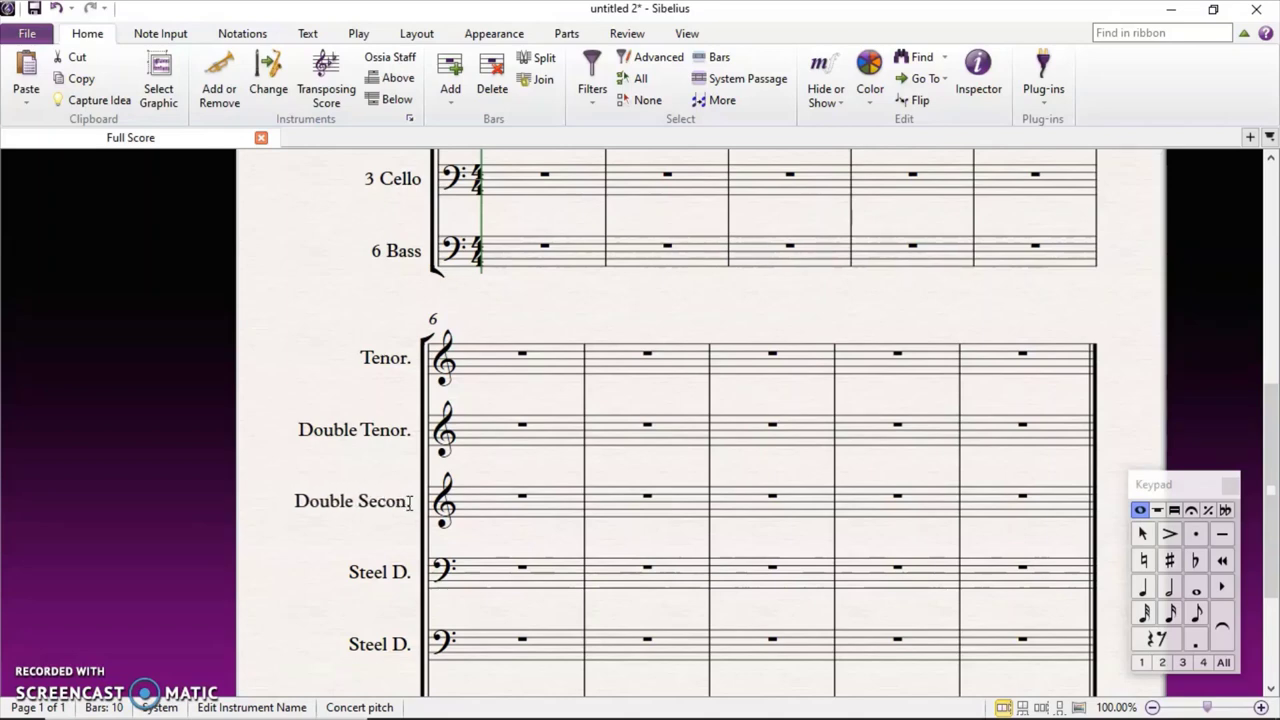
left_click(386, 572)
double_click(393, 578)
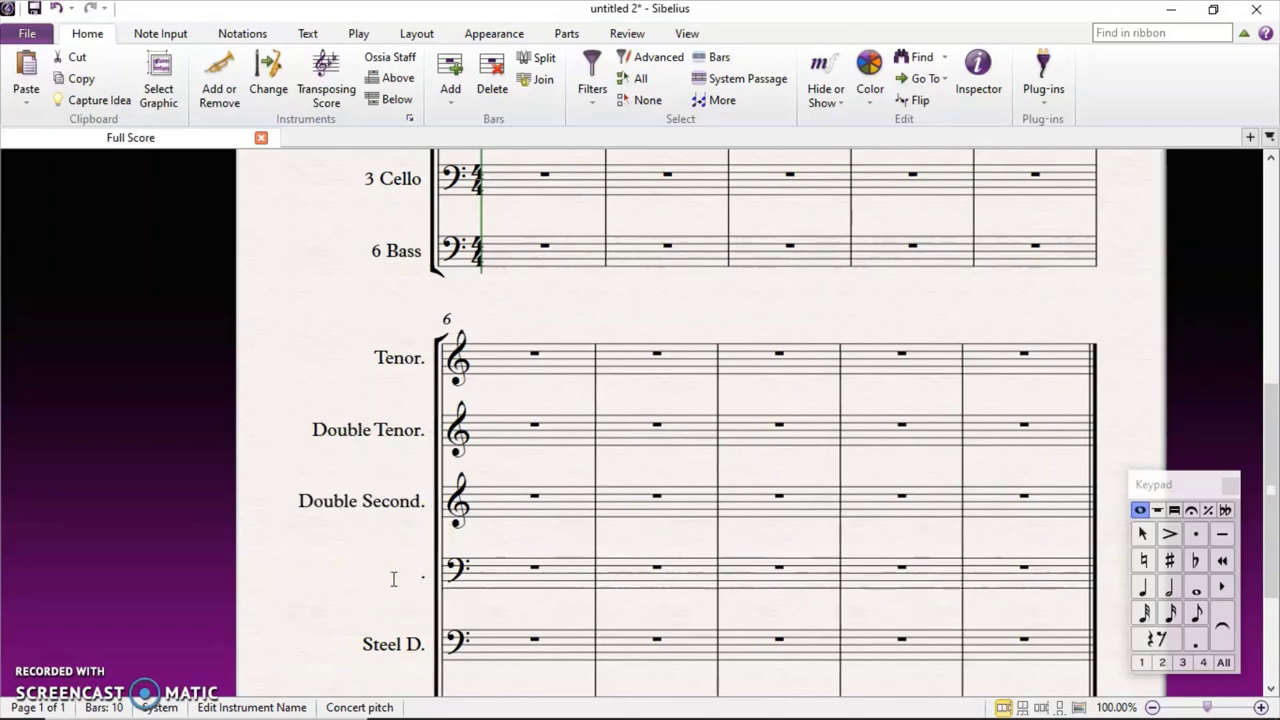
type("Guitar.")
Rename the last two short staff names to 3 Cello. and 6 Bass
left_click(400, 644)
double_click(408, 645)
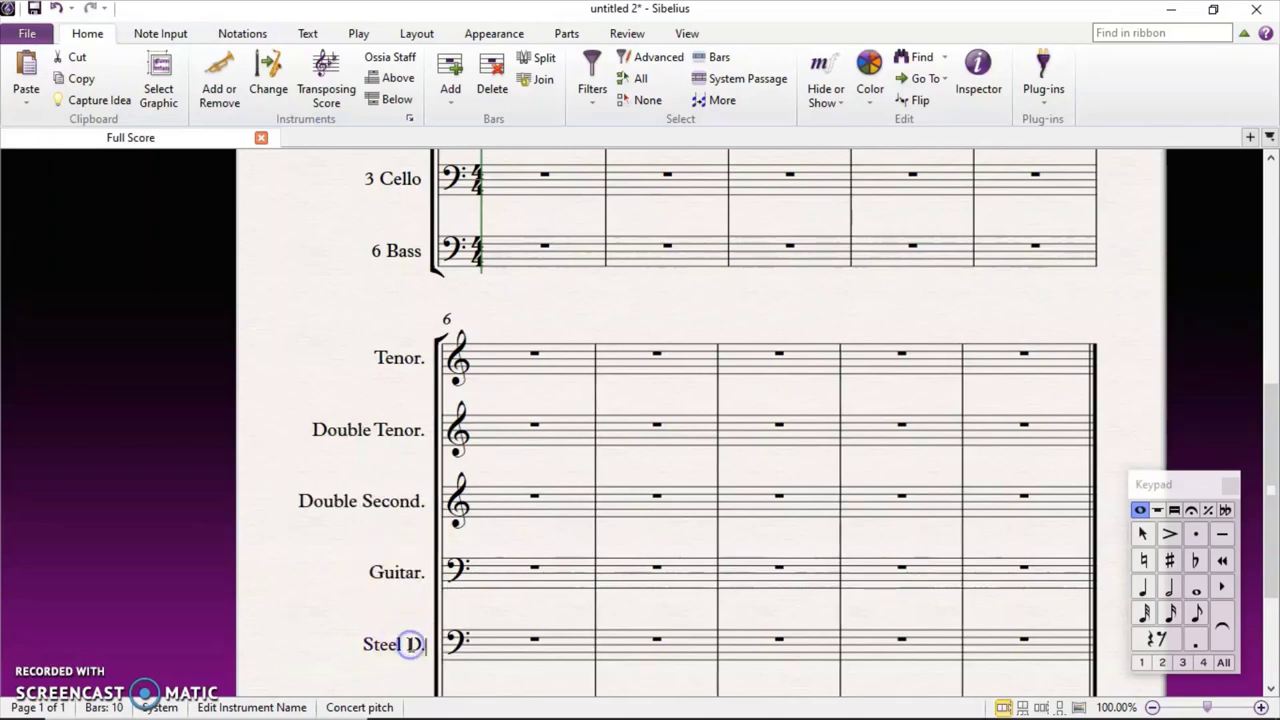
type("3 Cello")
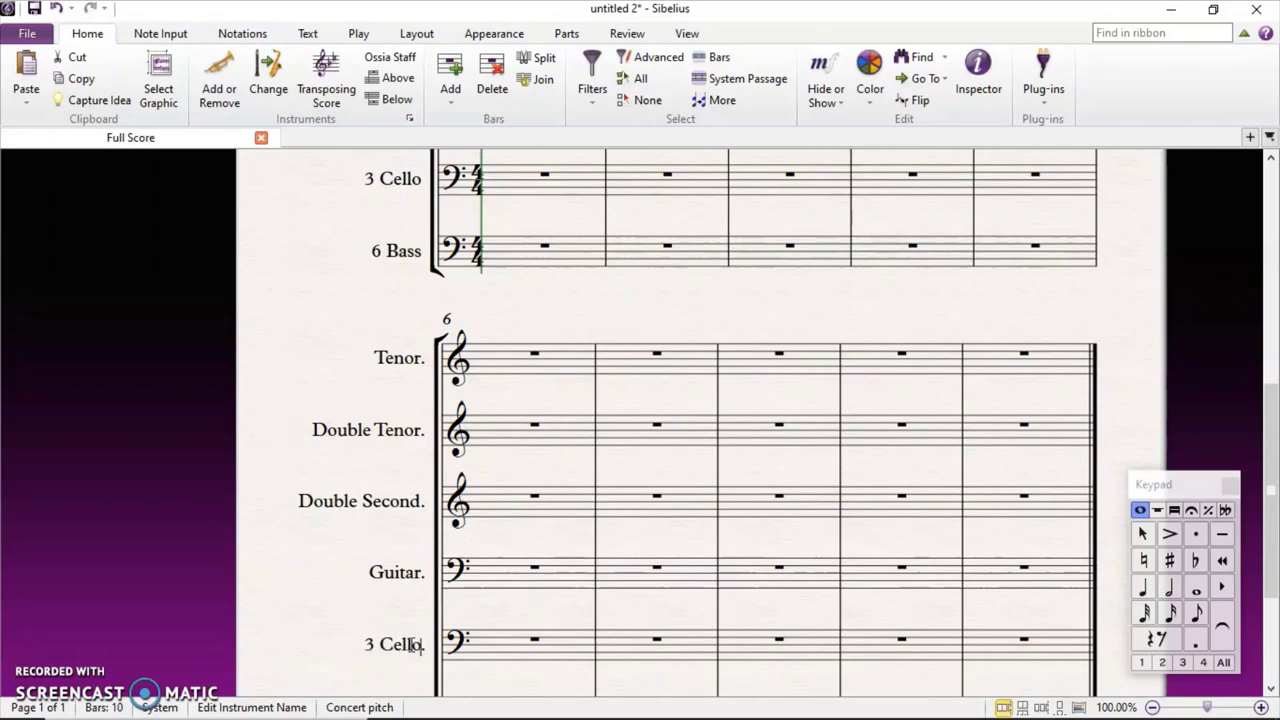
type(".")
left_click(340, 600)
double_click(410, 506)
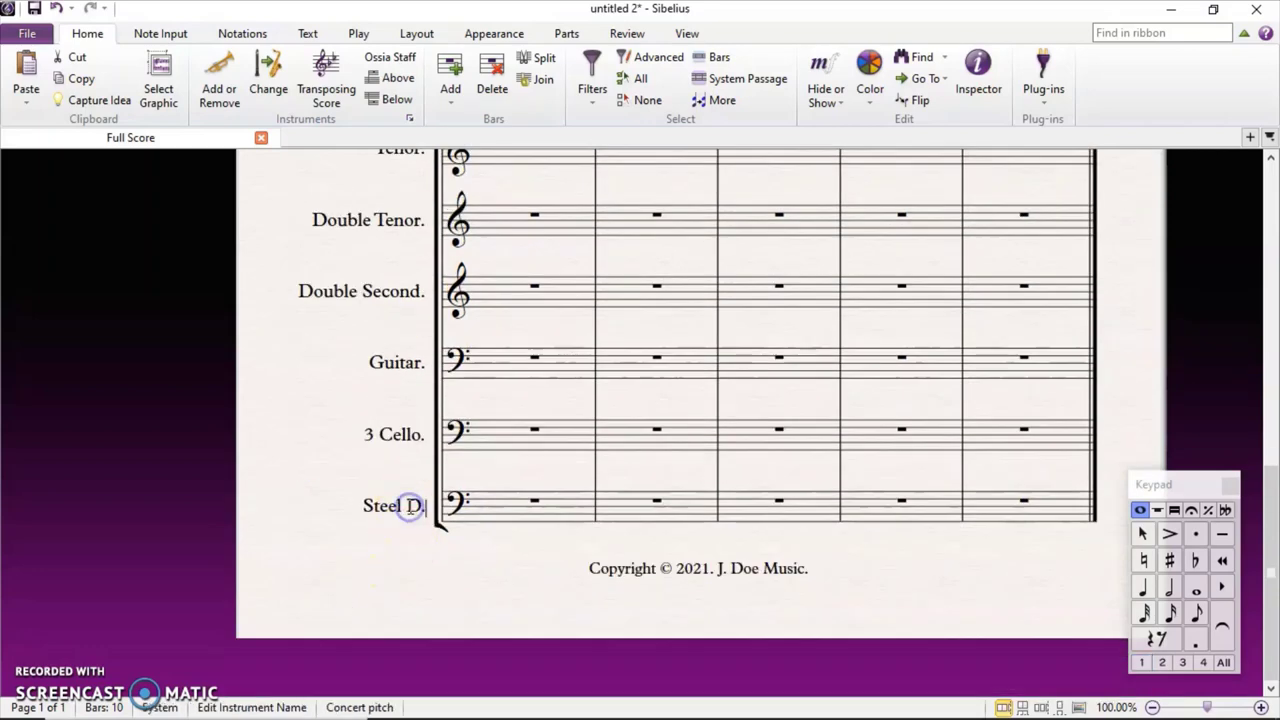
key("BackSpace")
key("BackSpace")
key("BackSpace")
key("BackSpace")
key("BackSpace")
key("BackSpace")
key("BackSpace")
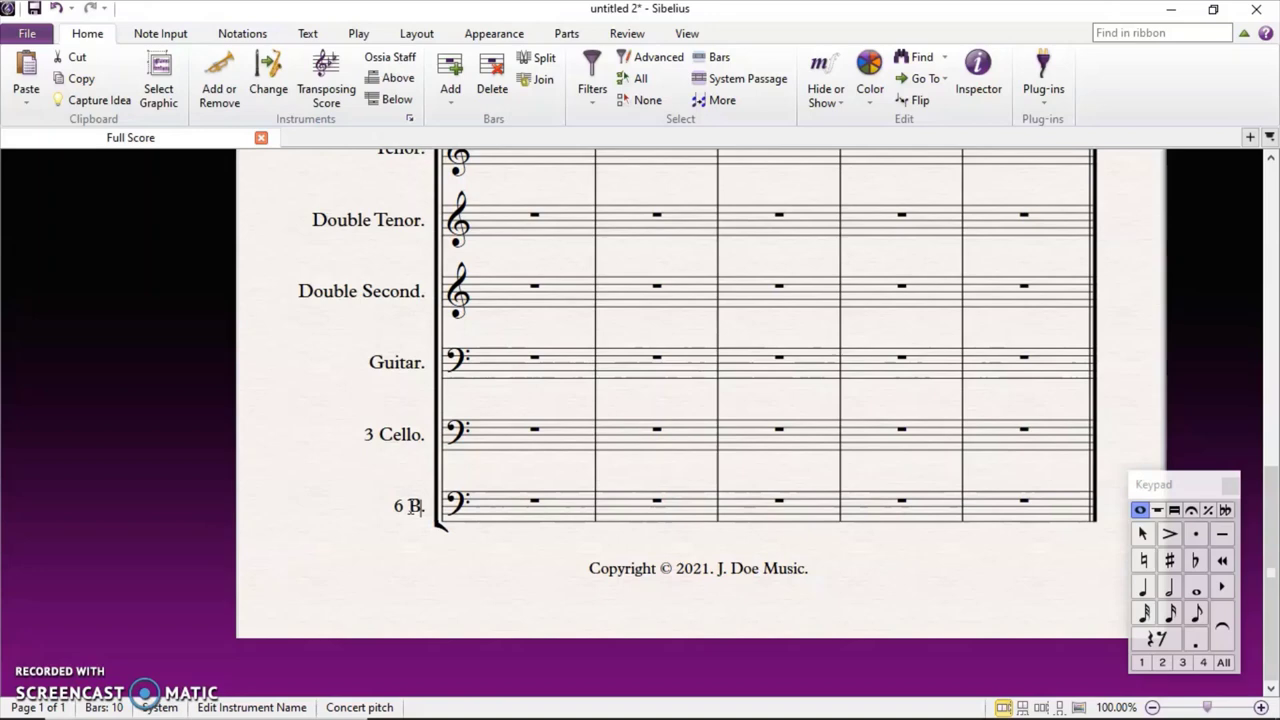
type("6 Bass")
left_click(329, 506)
left_click(880, 410)
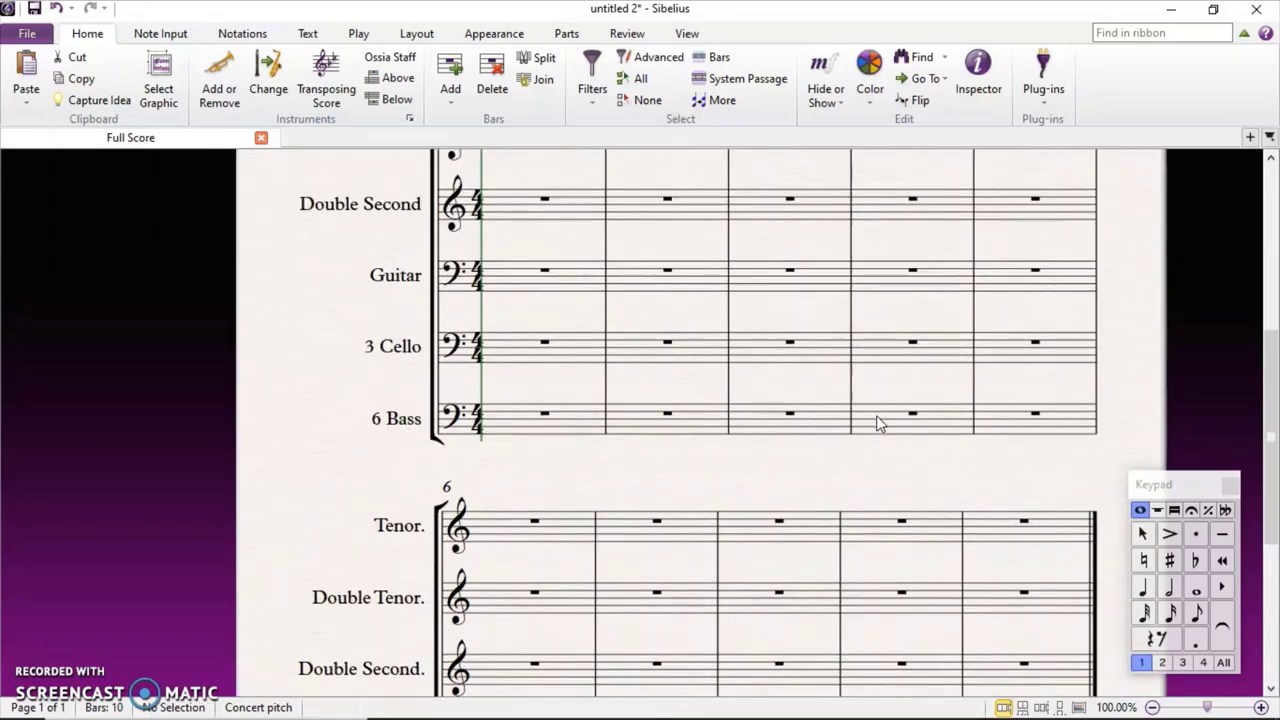
key("m")
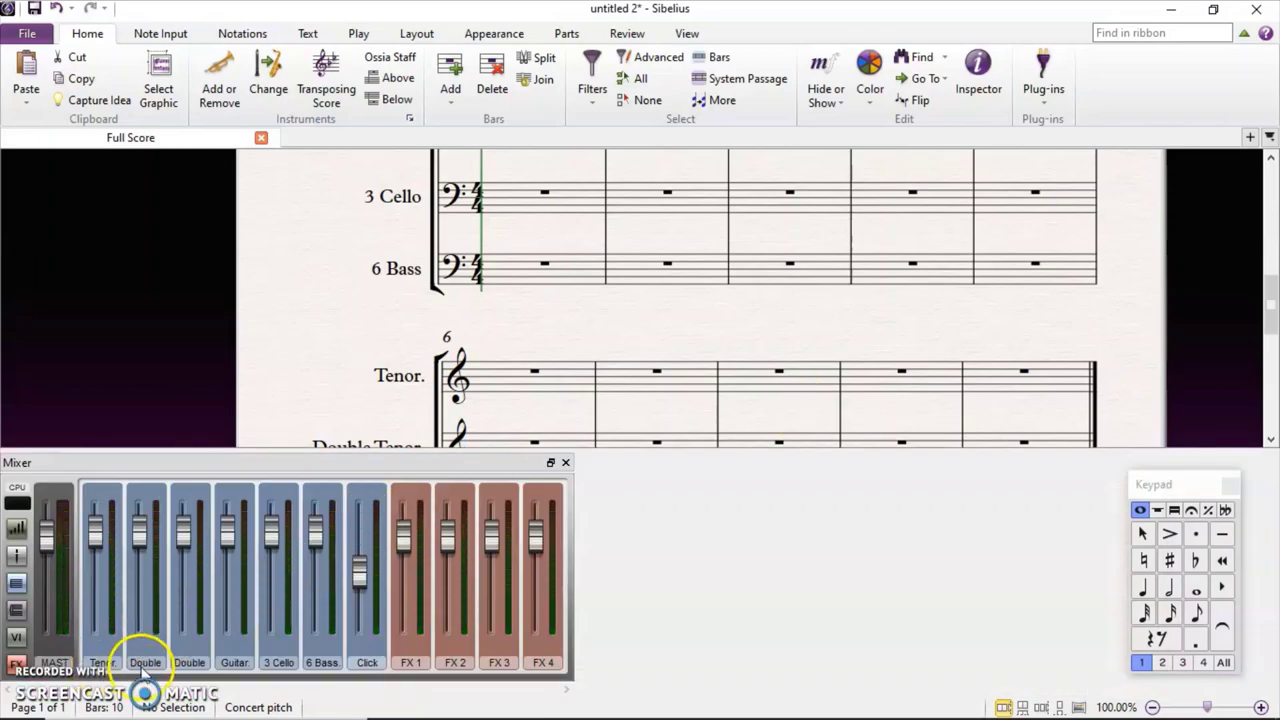
key("m")
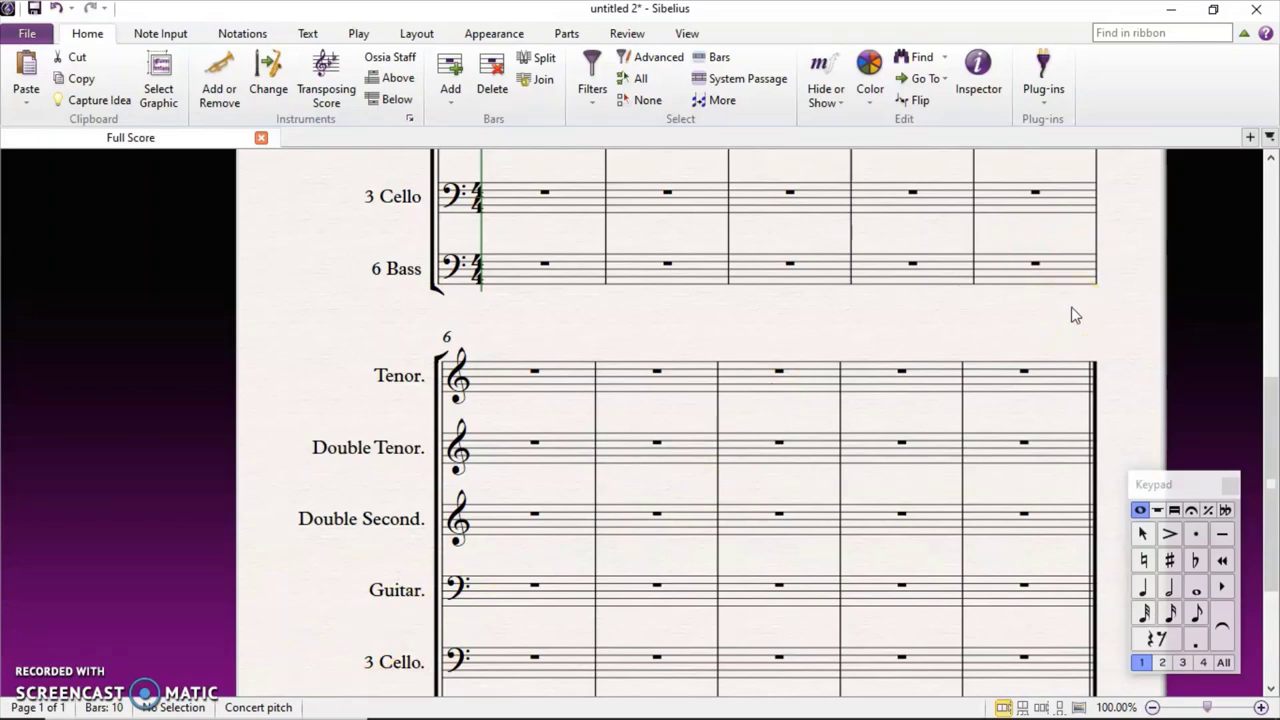
key("ctrl+minus")
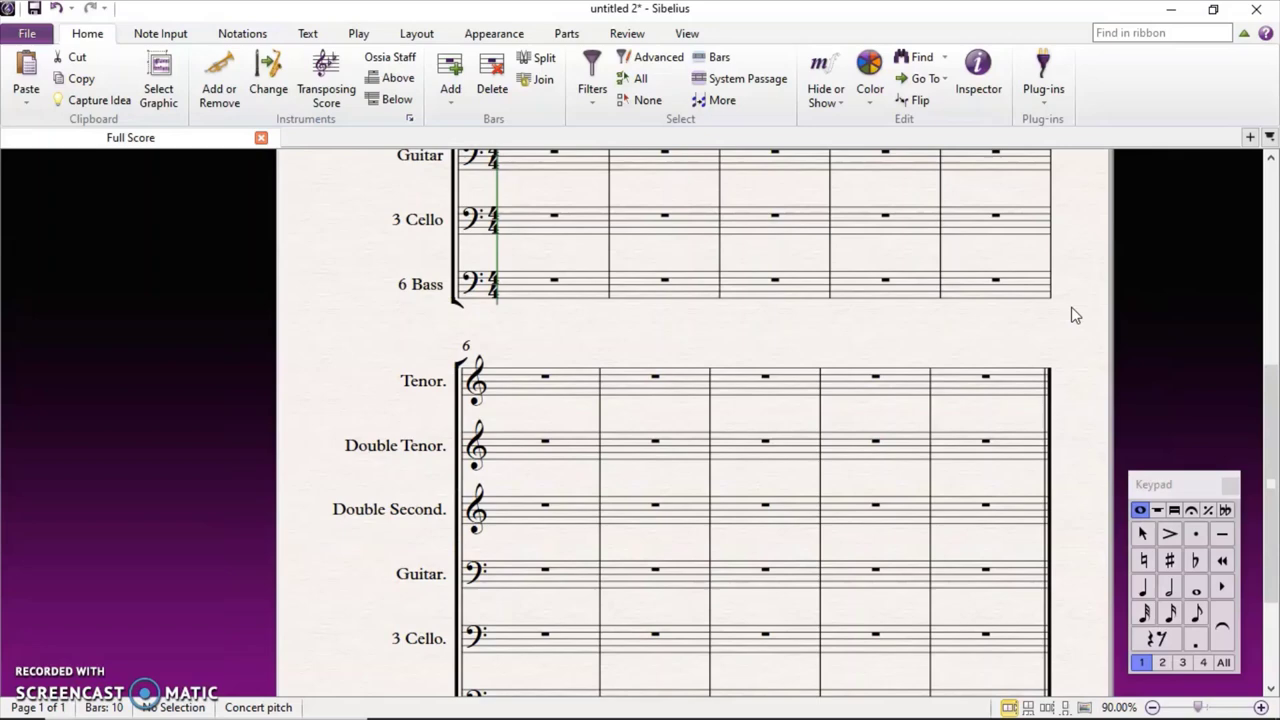
scroll(1075, 315, "up", 5)
scroll(1075, 315, "down", 10)
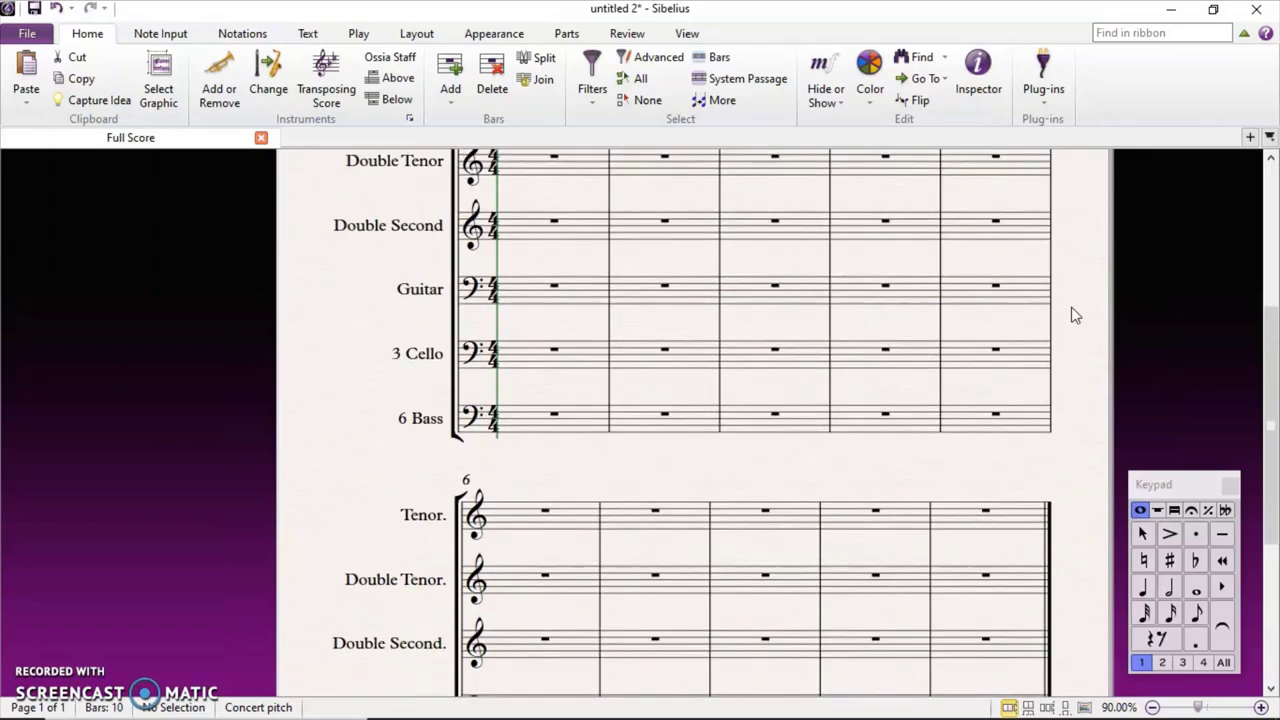
scroll(1075, 315, "up", 6)
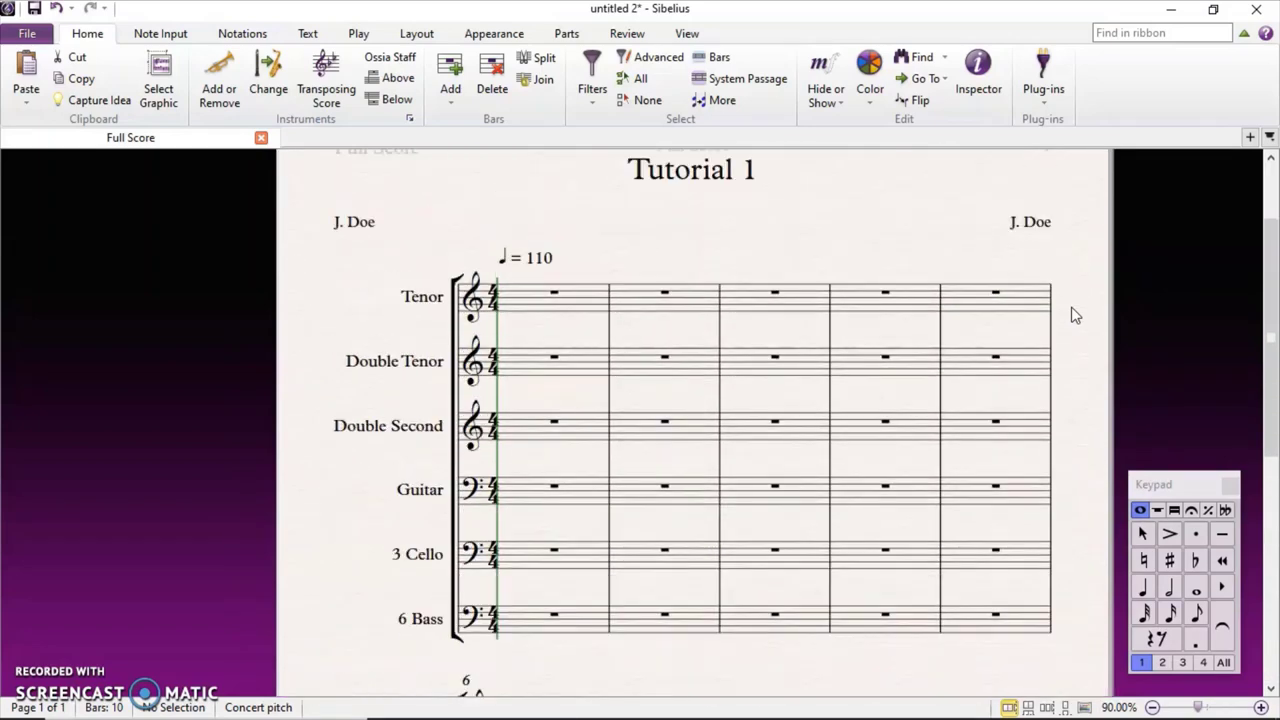
scroll(1075, 315, "down", 1)
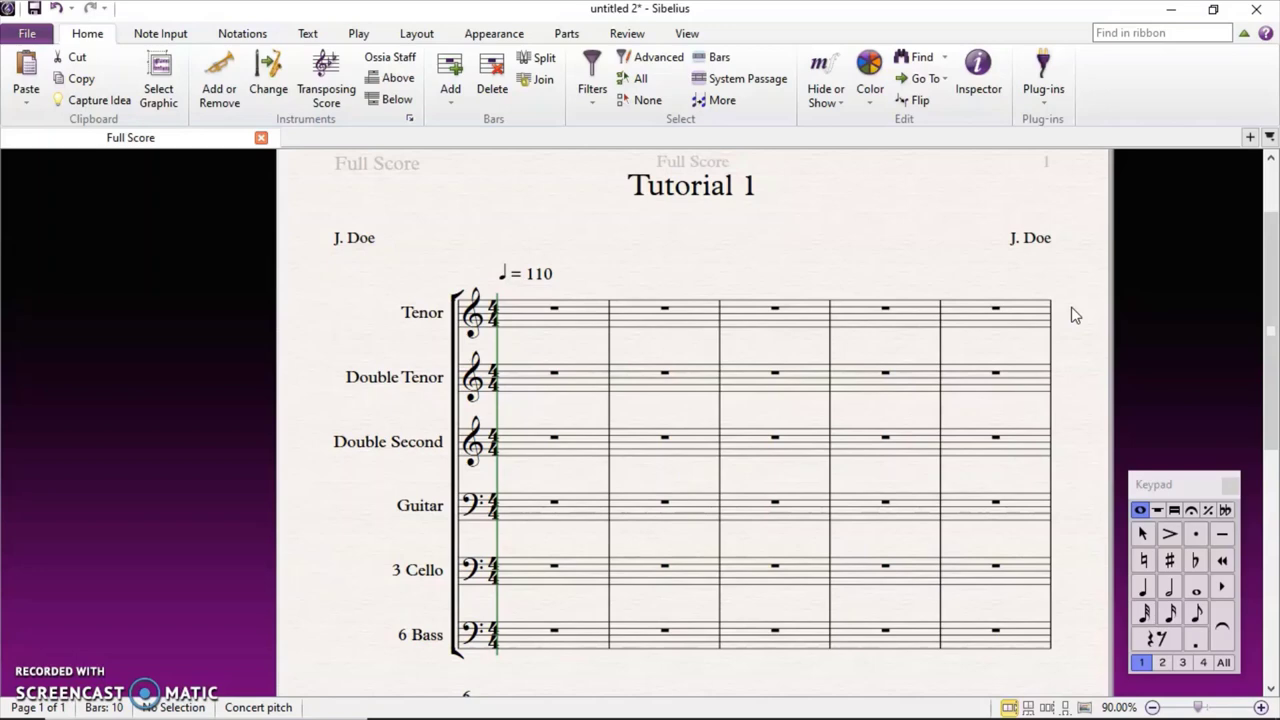
Export the score as Manuscript Paper named Tutorial 1, reviewing the Category and Other options
left_click(18, 35)
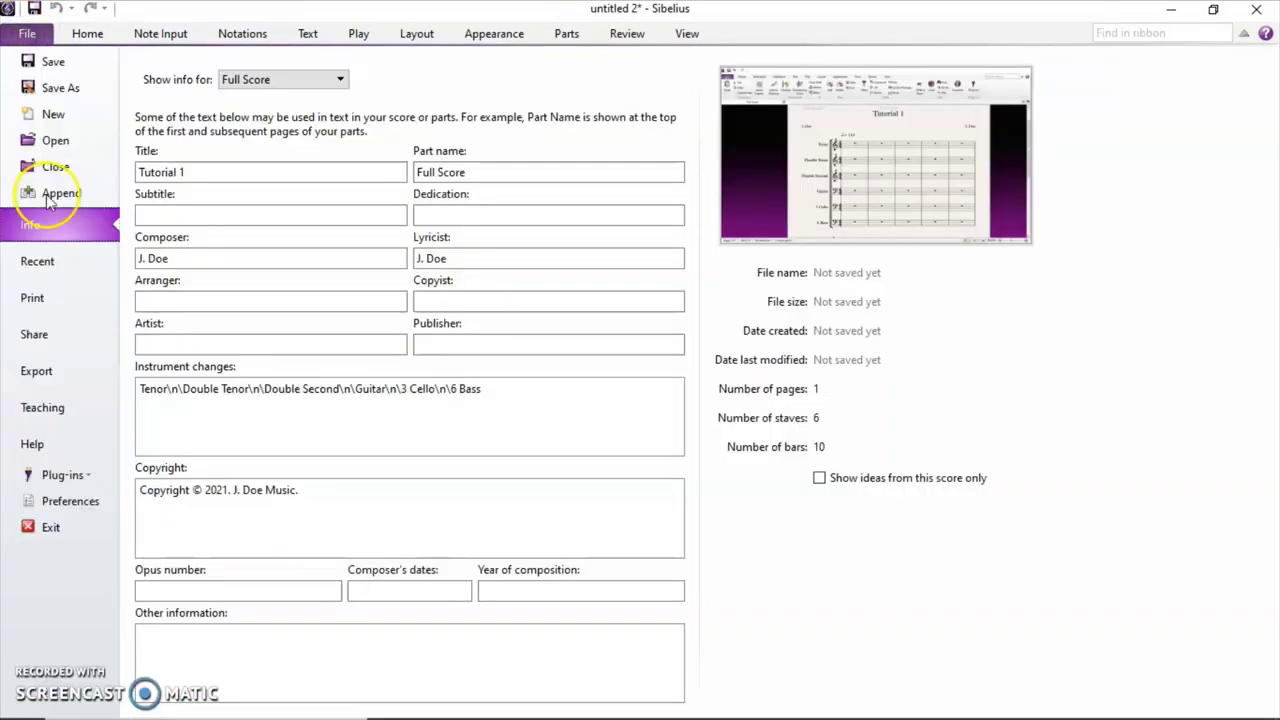
left_click(70, 371)
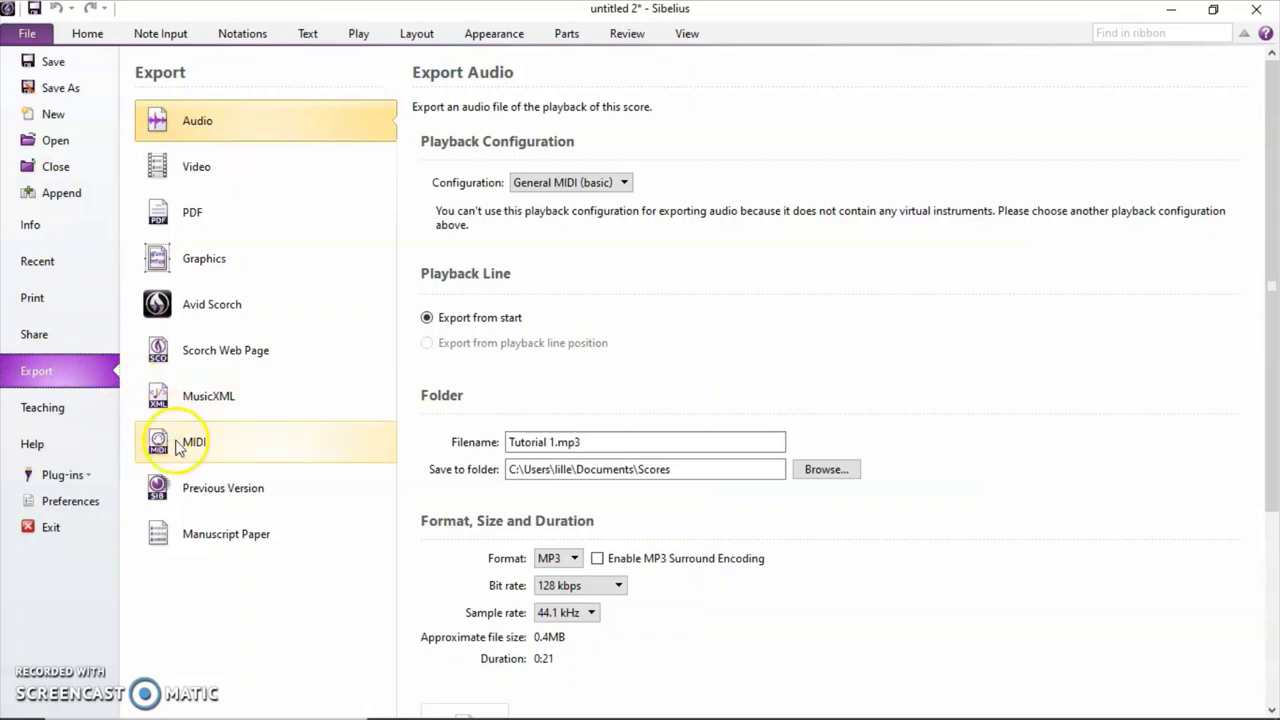
left_click(195, 541)
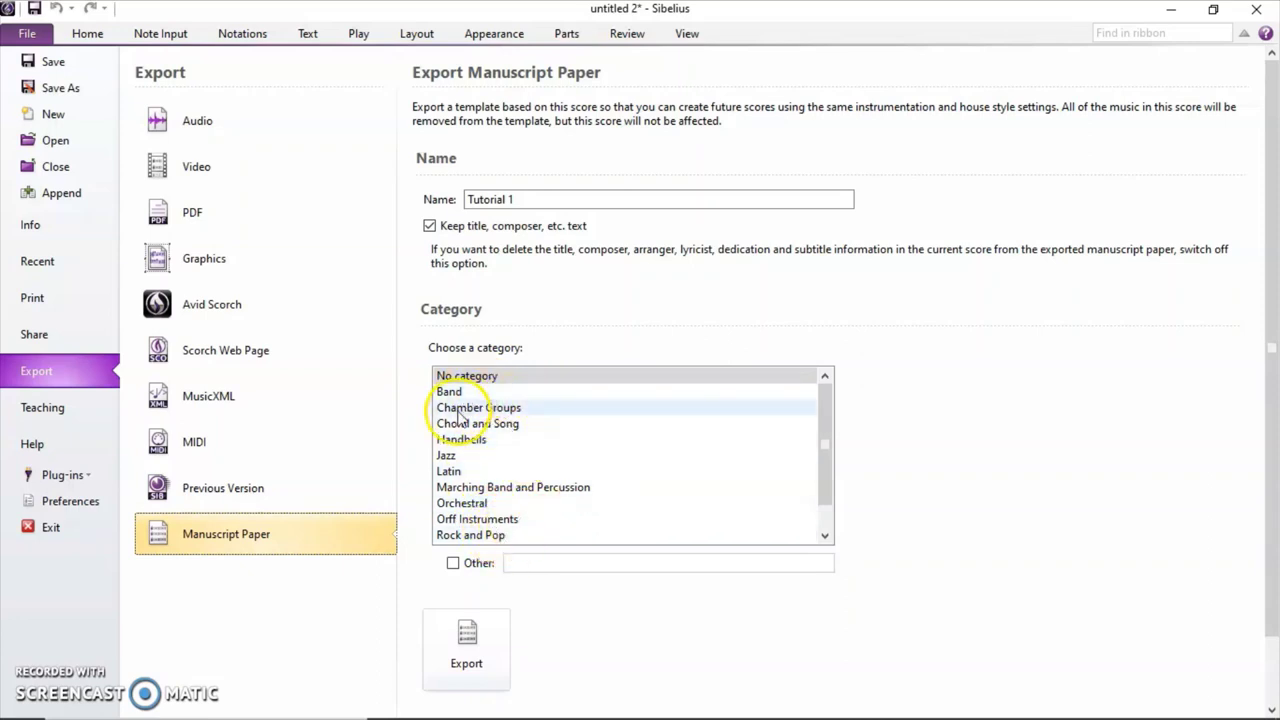
left_click(828, 490)
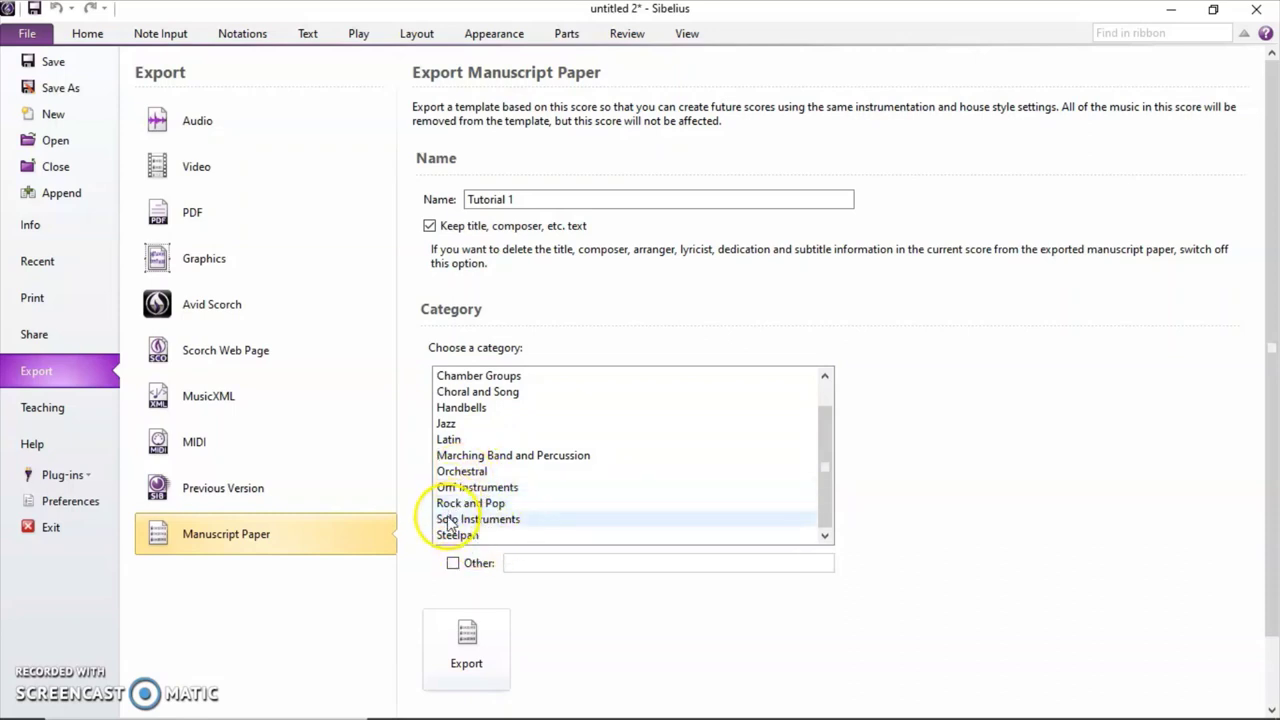
left_click(452, 563)
left_click(514, 566)
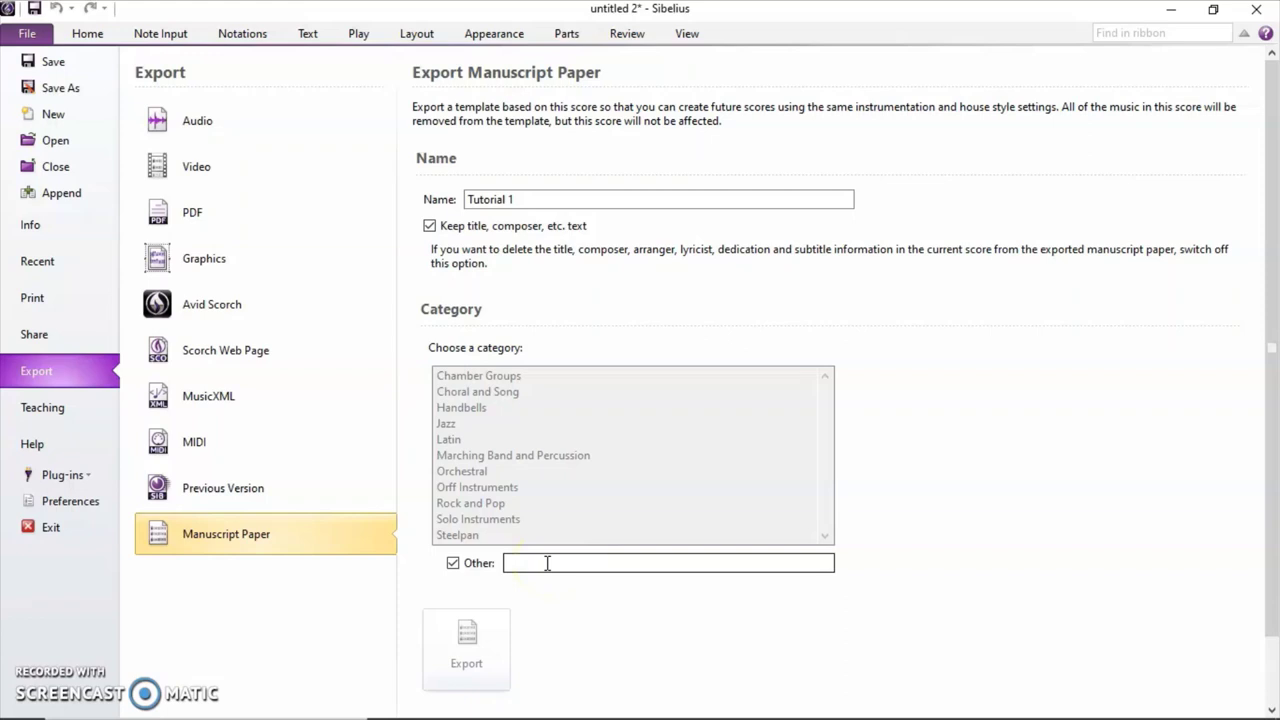
left_click(453, 564)
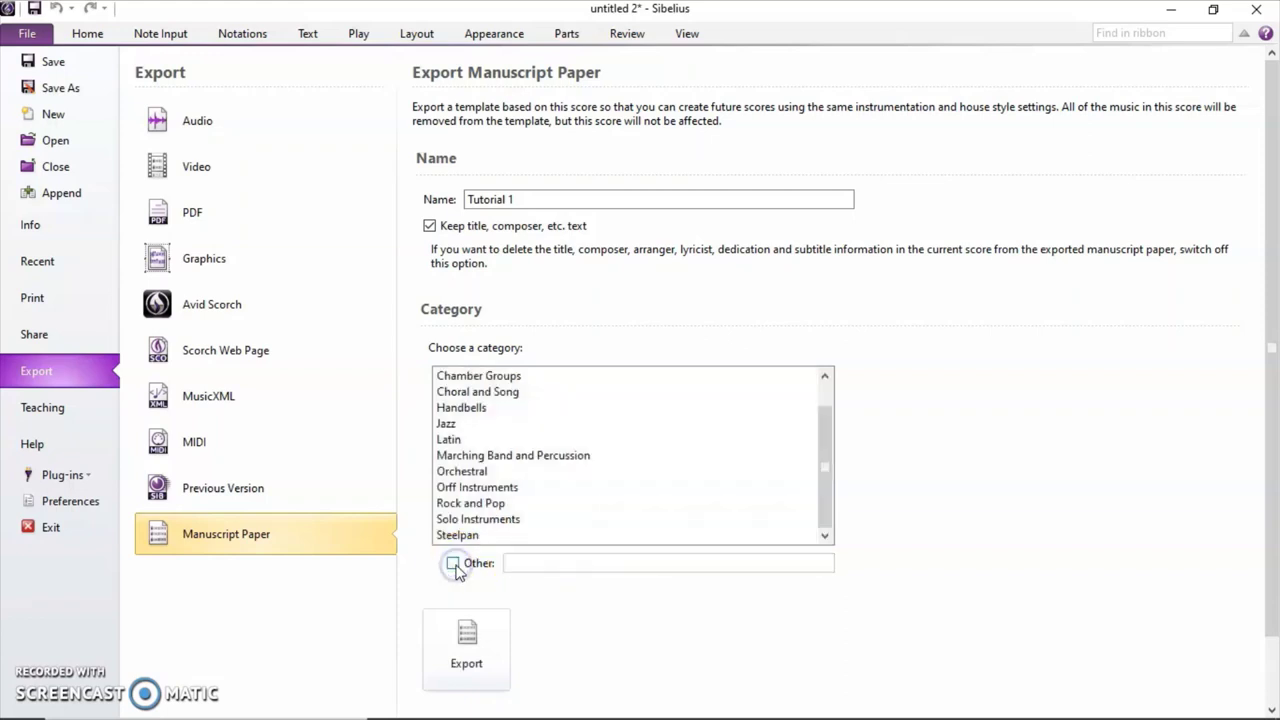
left_click(489, 636)
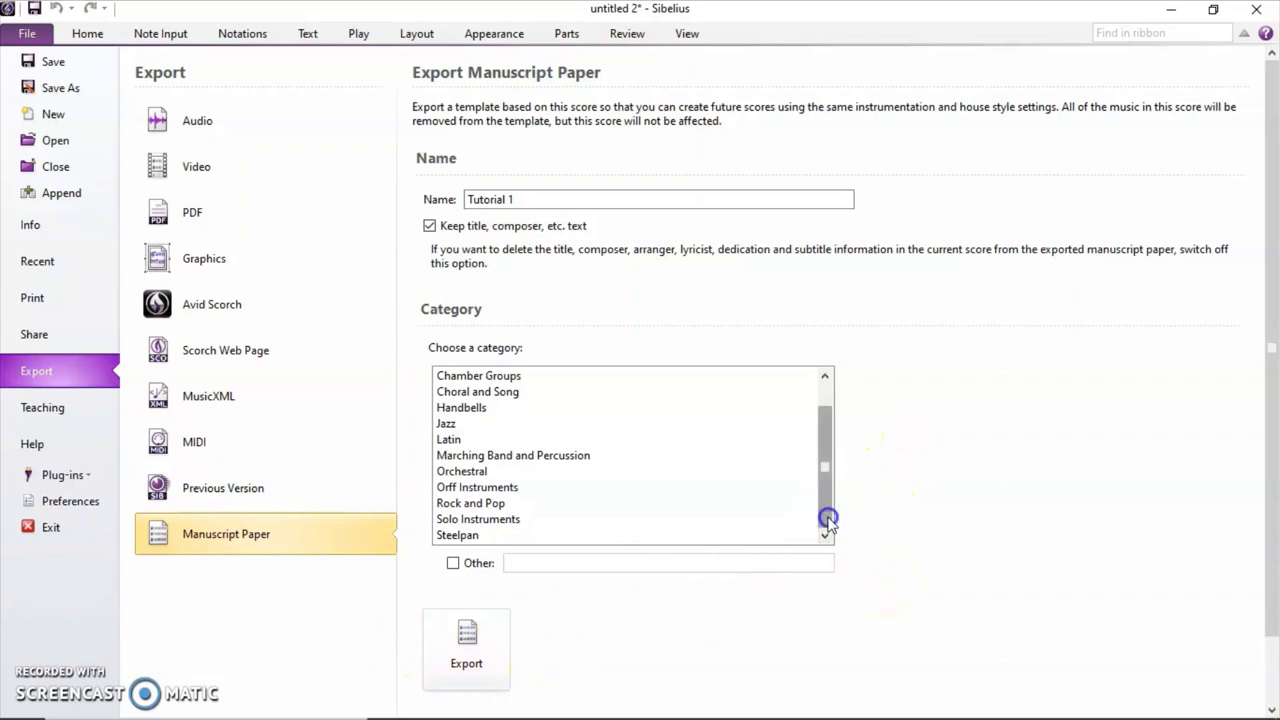
left_click_drag(826, 517, 821, 410)
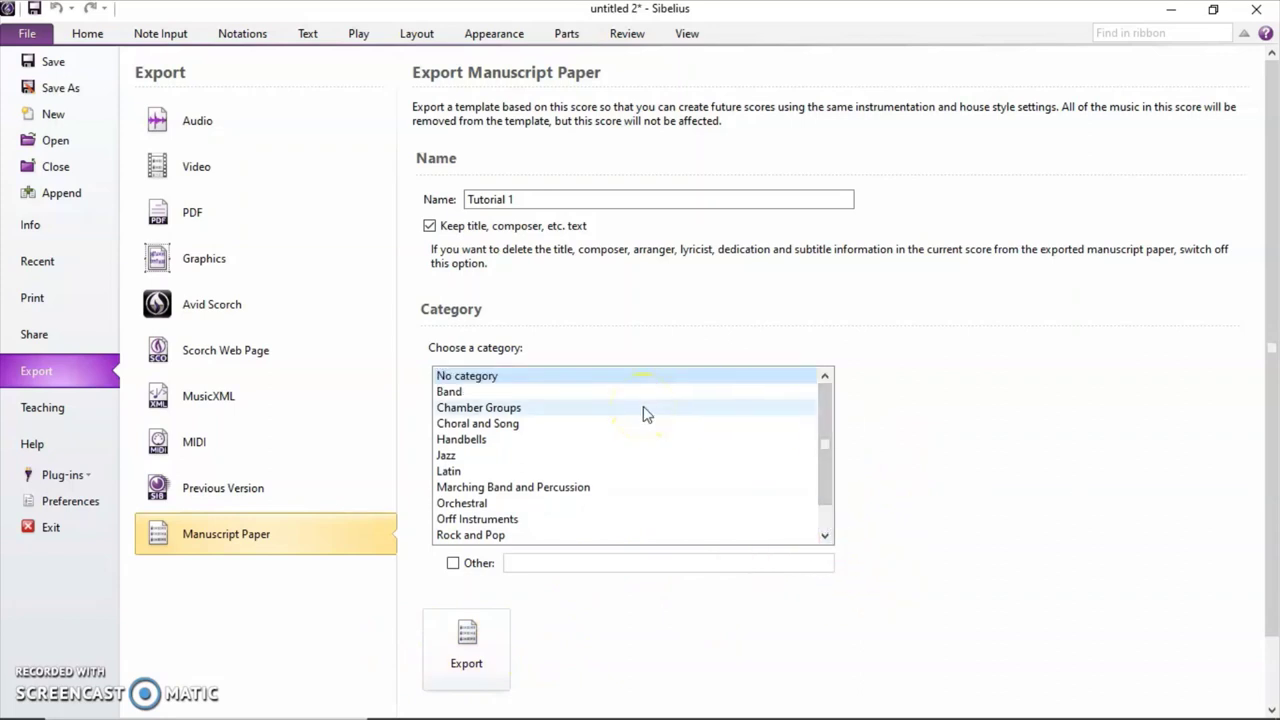
left_click(531, 421)
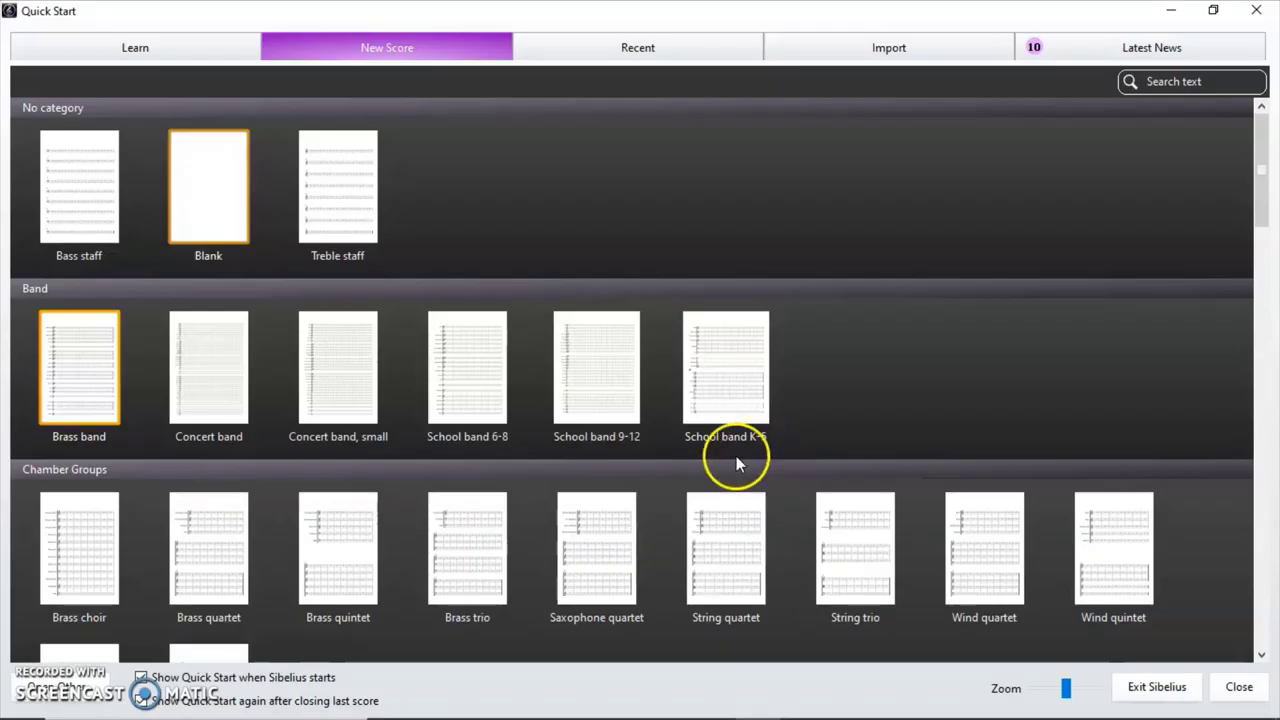
Select the new Tutorial 1 template in the Steelpan category of the New Score gallery
scroll(676, 474, "down", 3)
scroll(676, 483, "down", 1)
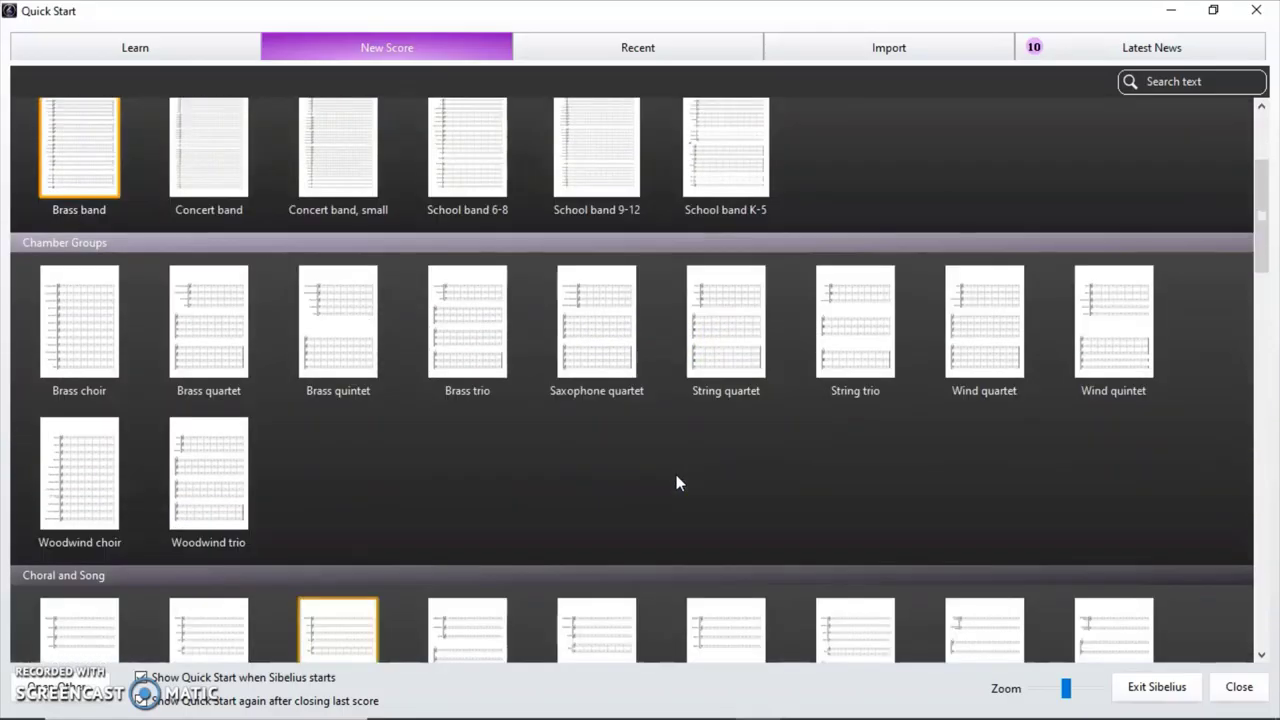
scroll(676, 483, "down", 10)
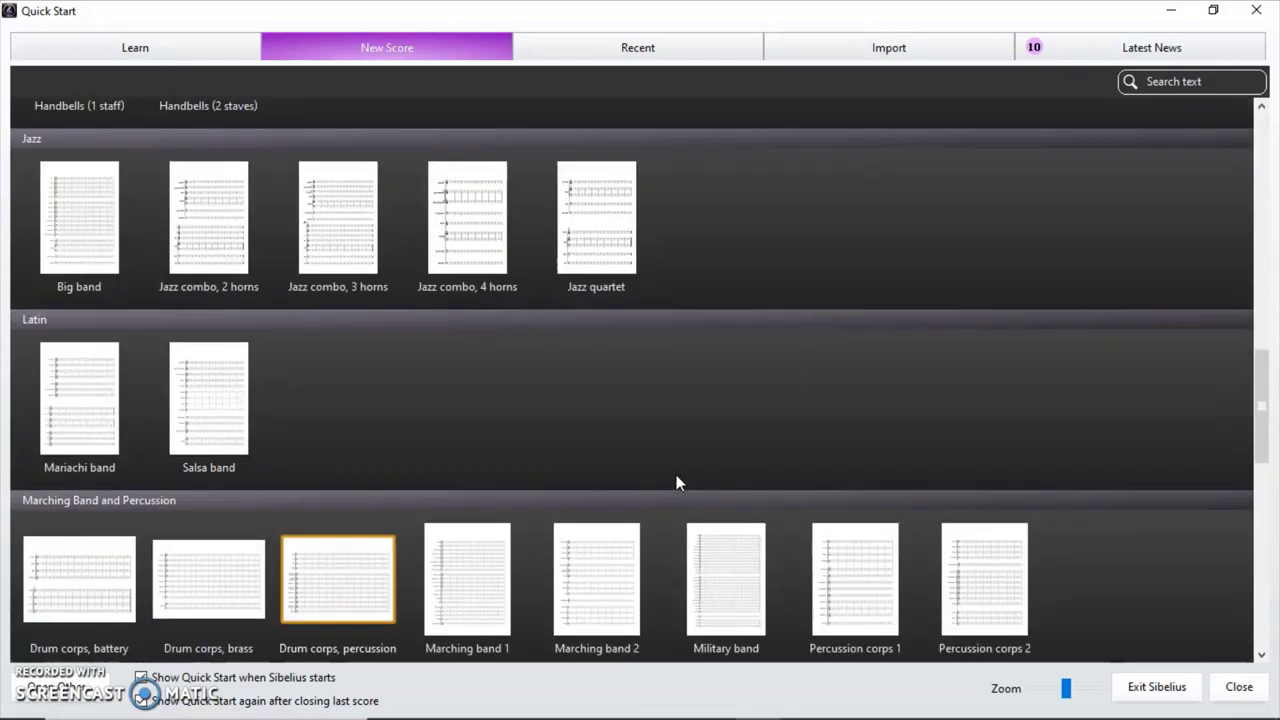
scroll(676, 483, "down", 10)
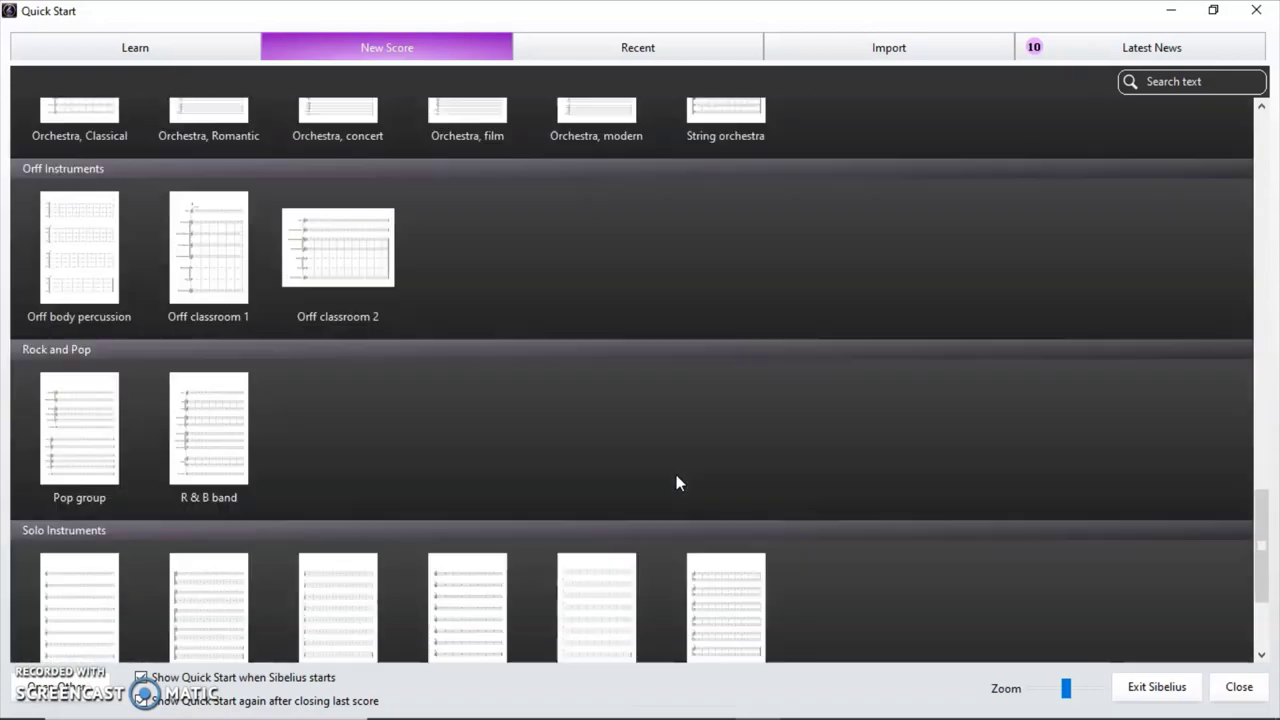
scroll(676, 483, "down", 3)
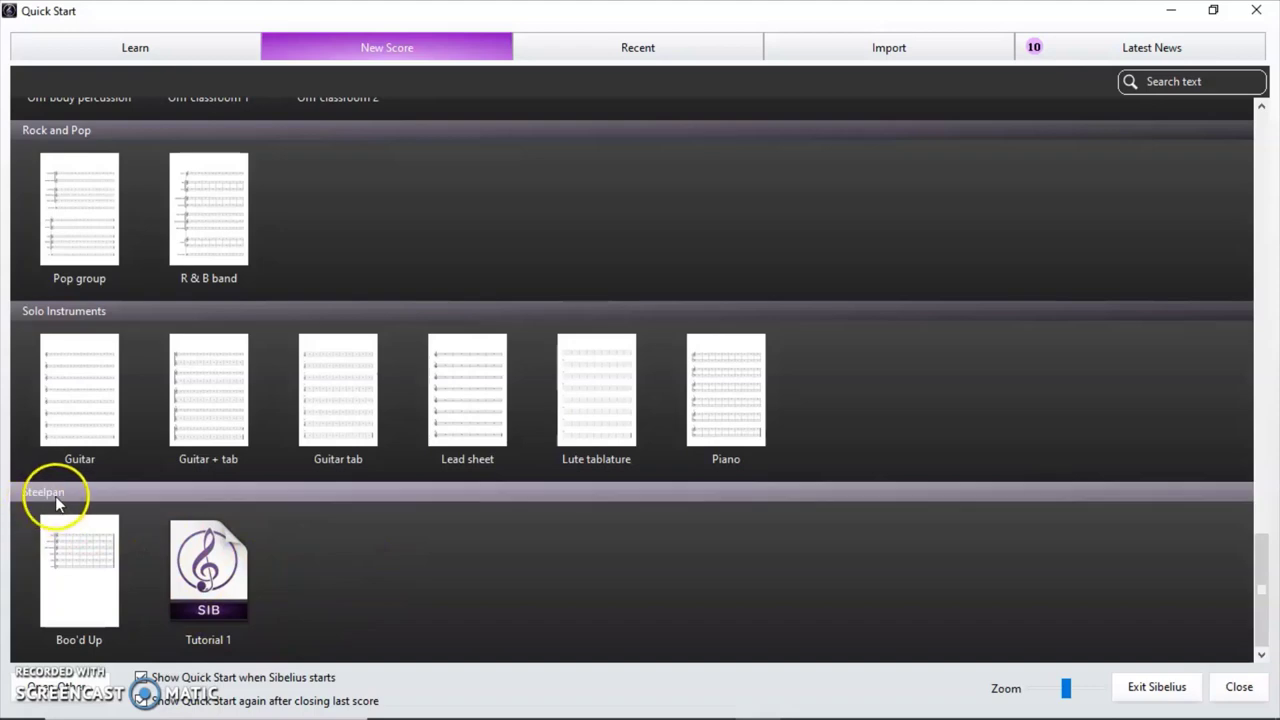
left_click(217, 597)
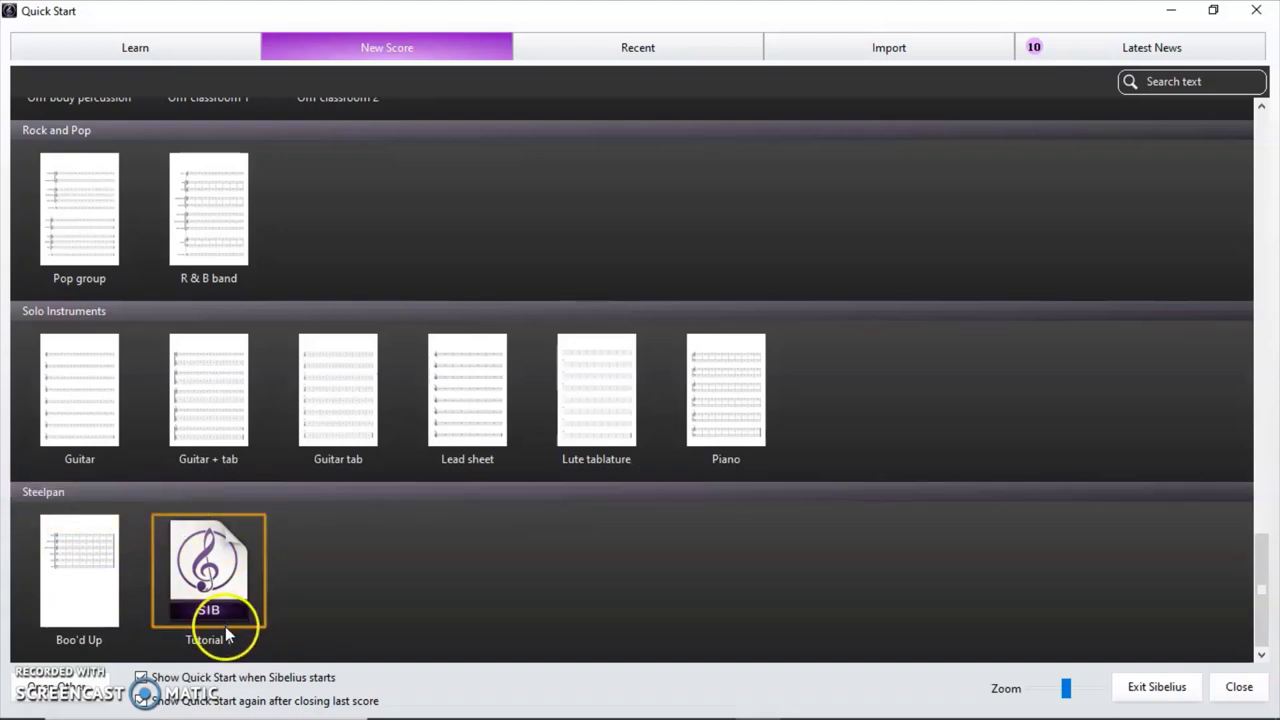